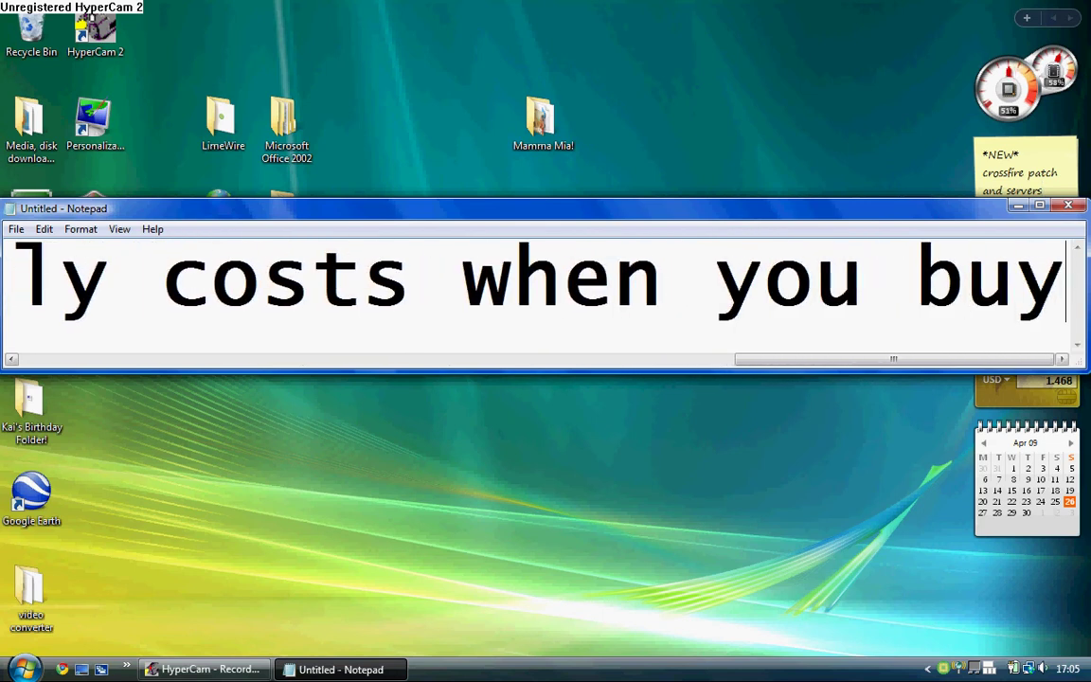
Step: Continue the note's sentence with "the complete package which you dont anyway the only problem is..."
{"action": "type", "text": "pl"}
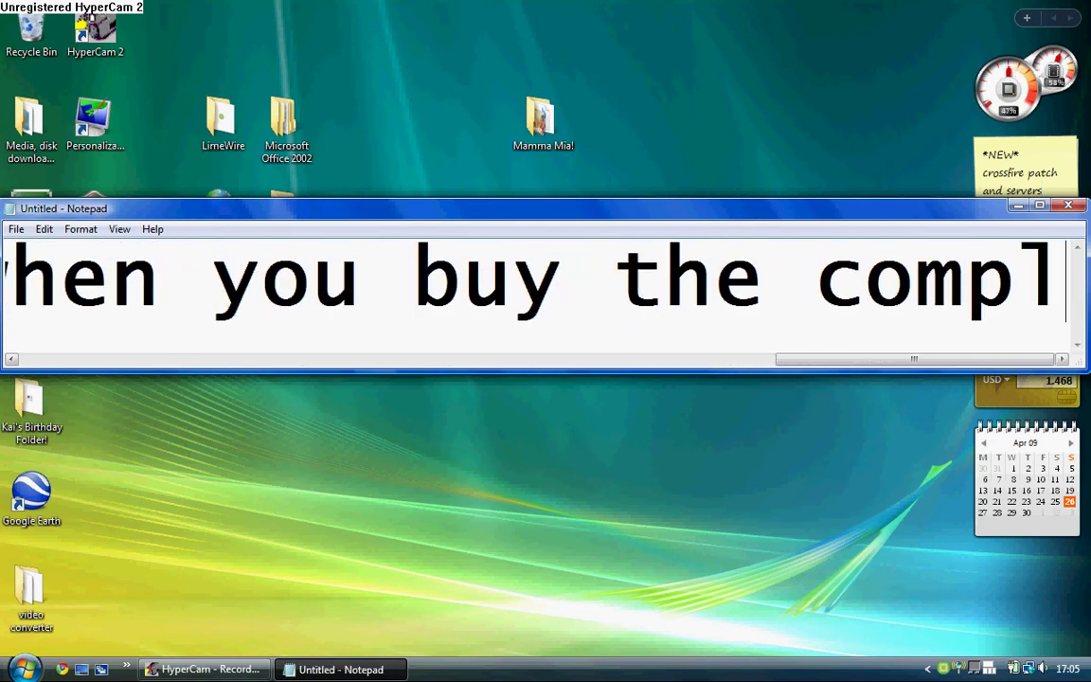
{"action": "type", "text": "ete packa"}
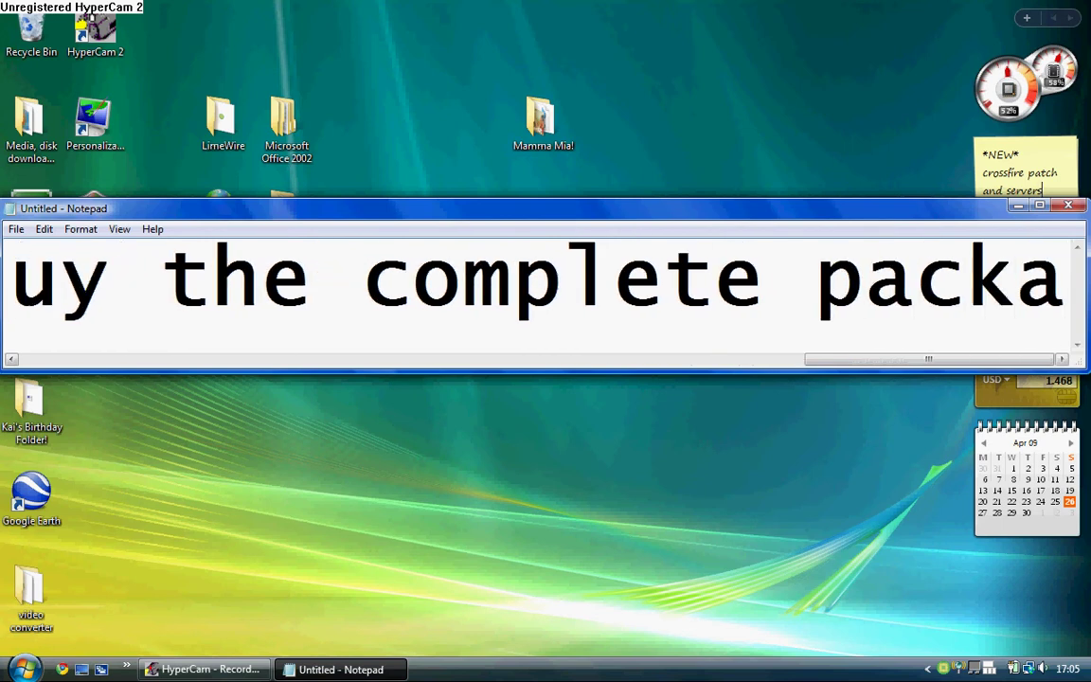
{"action": "type", "text": "ge which you dont "}
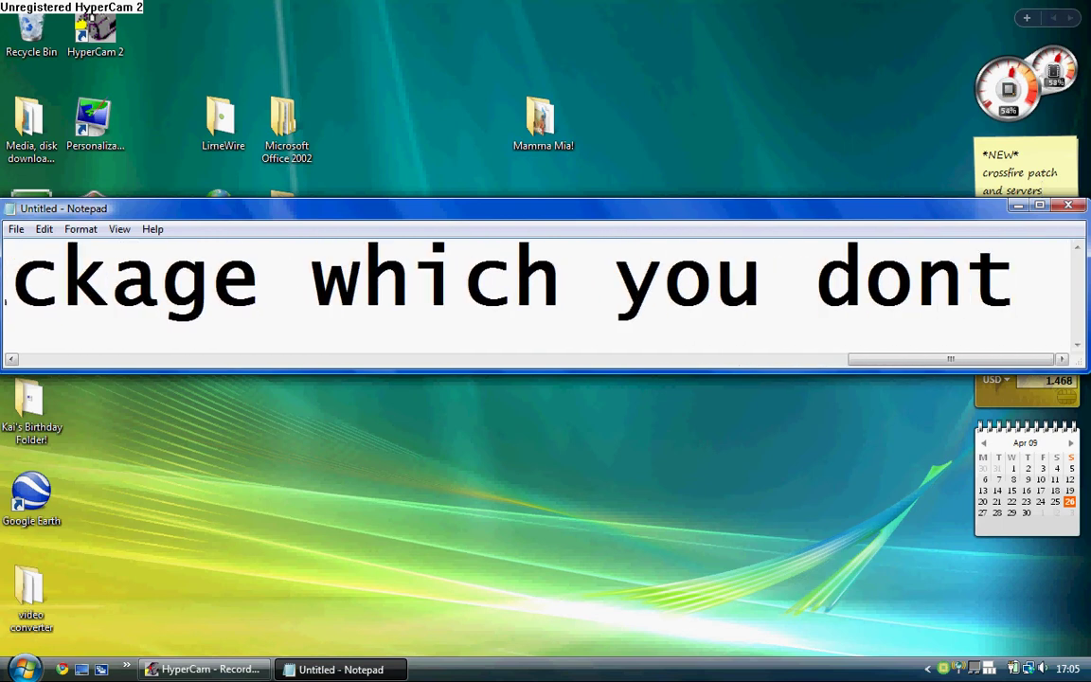
{"action": "type", "text": "anyway t"}
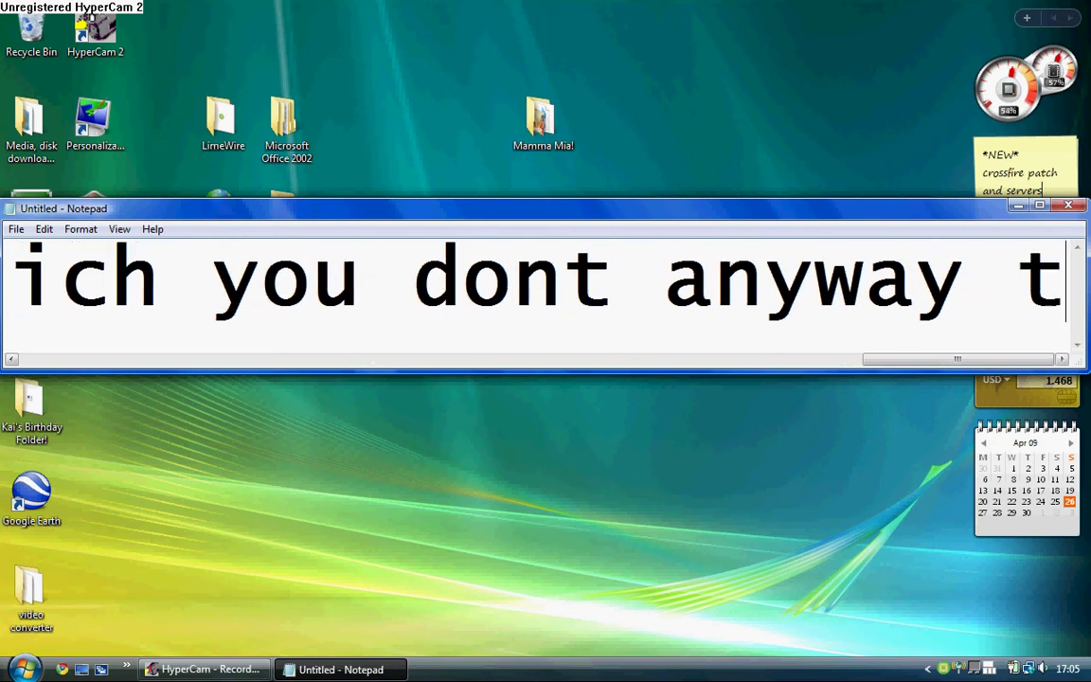
{"action": "type", "text": "he only "}
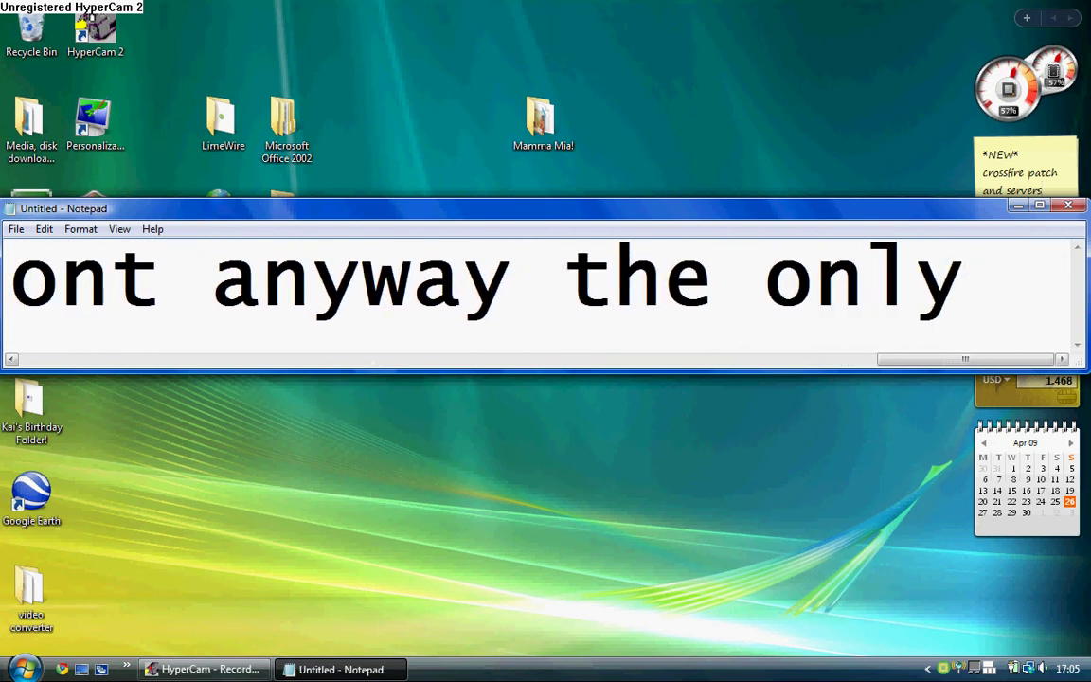
{"action": "type", "text": "problem is"}
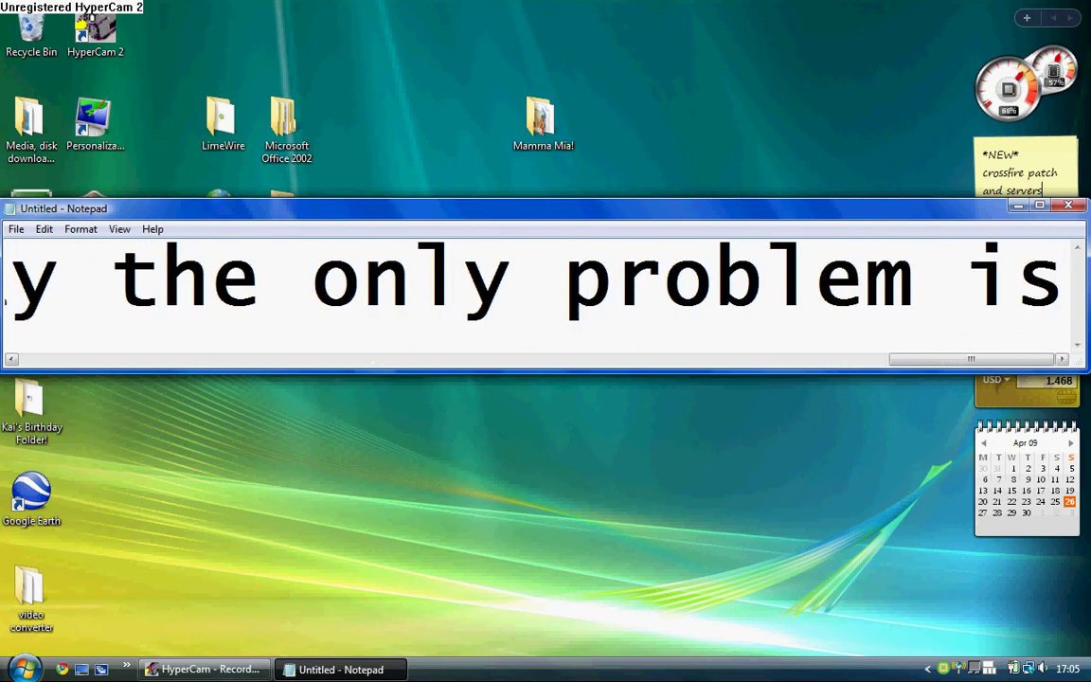
{"action": "type", "text": "..."}
Step: Start a new line in the note reading "you get this [un]unanoying"
{"action": "key", "text": "Return"}
{"action": "type", "text": "you"}
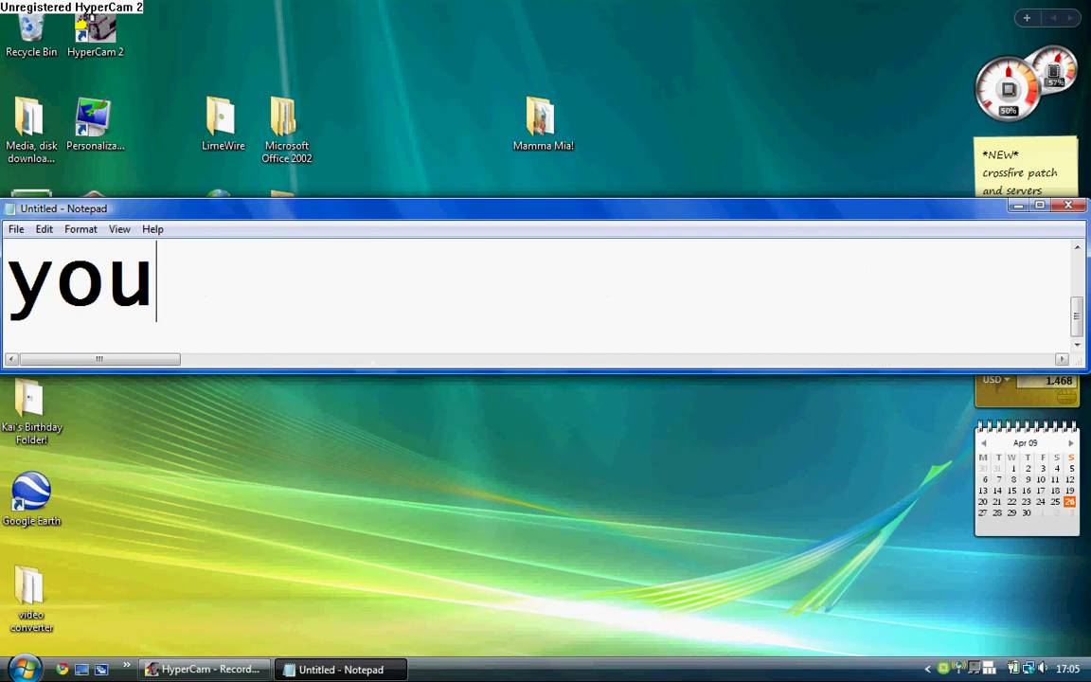
{"action": "type", "text": " get "}
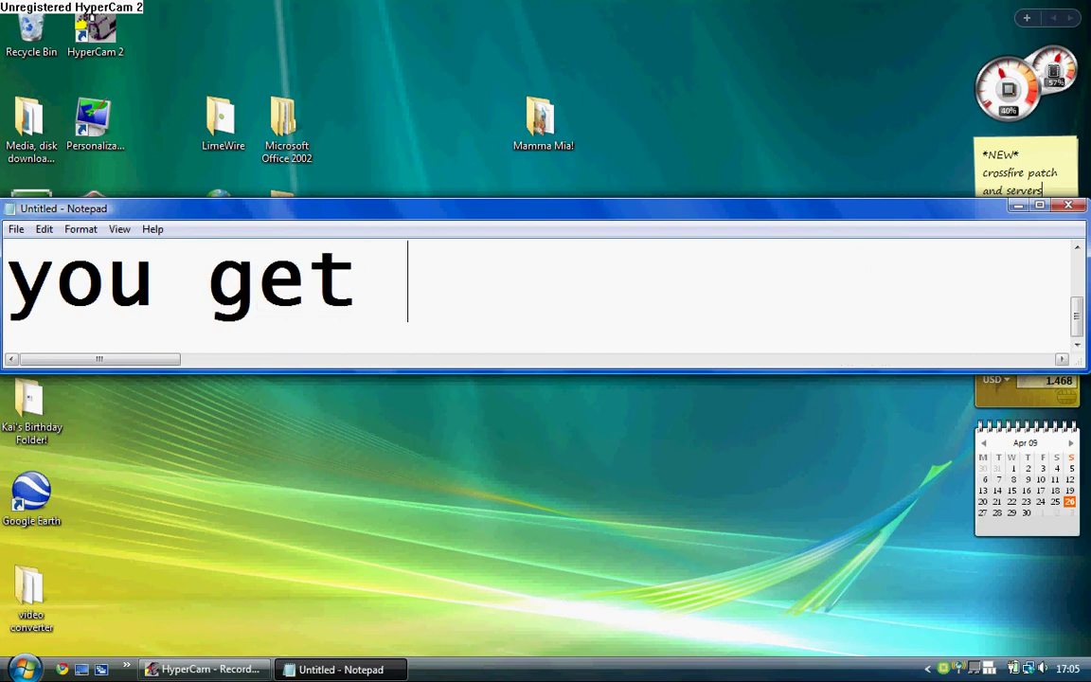
{"action": "type", "text": "this un"}
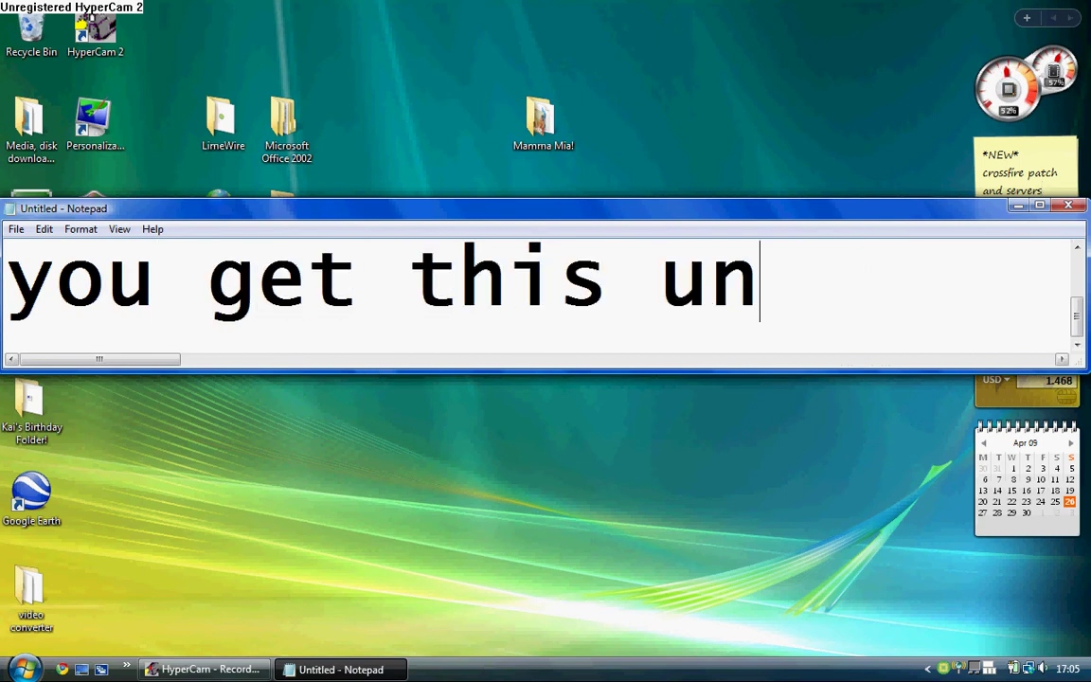
{"action": "type", "text": "]"}
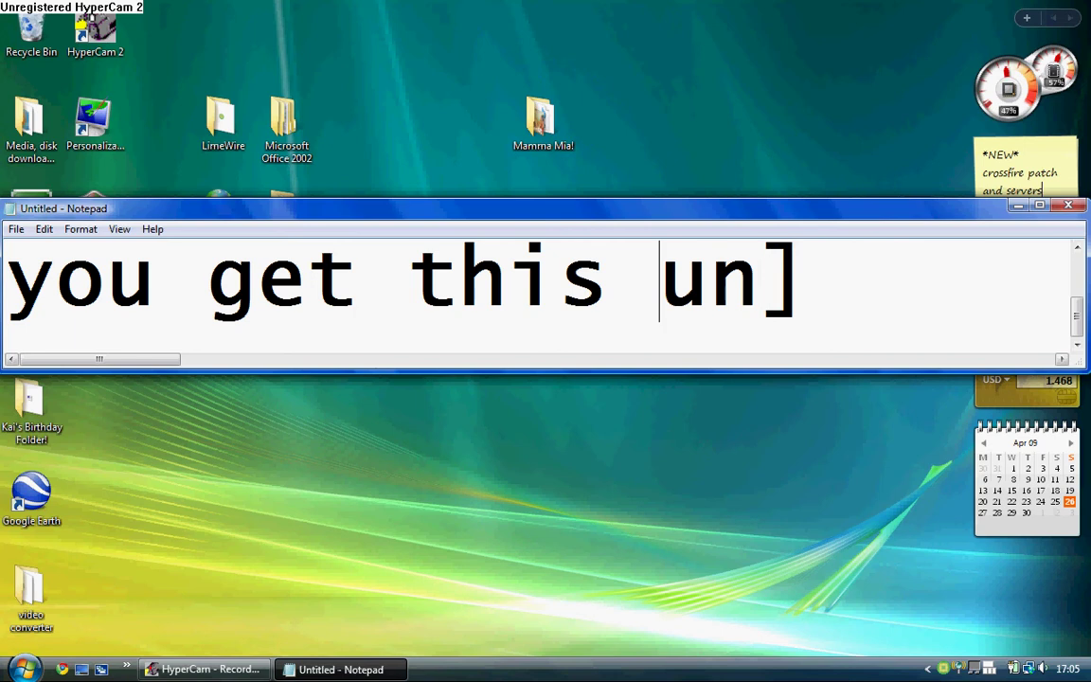
{"action": "type", "text": "["}
{"action": "type", "text": "u"}
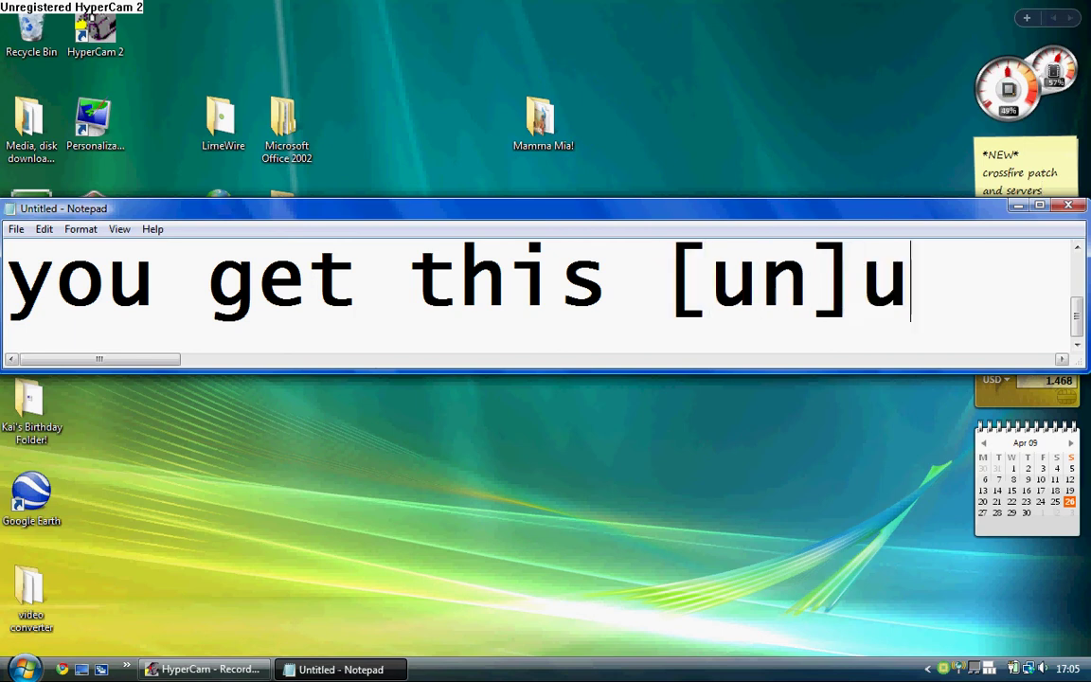
{"action": "type", "text": "nanoying"}
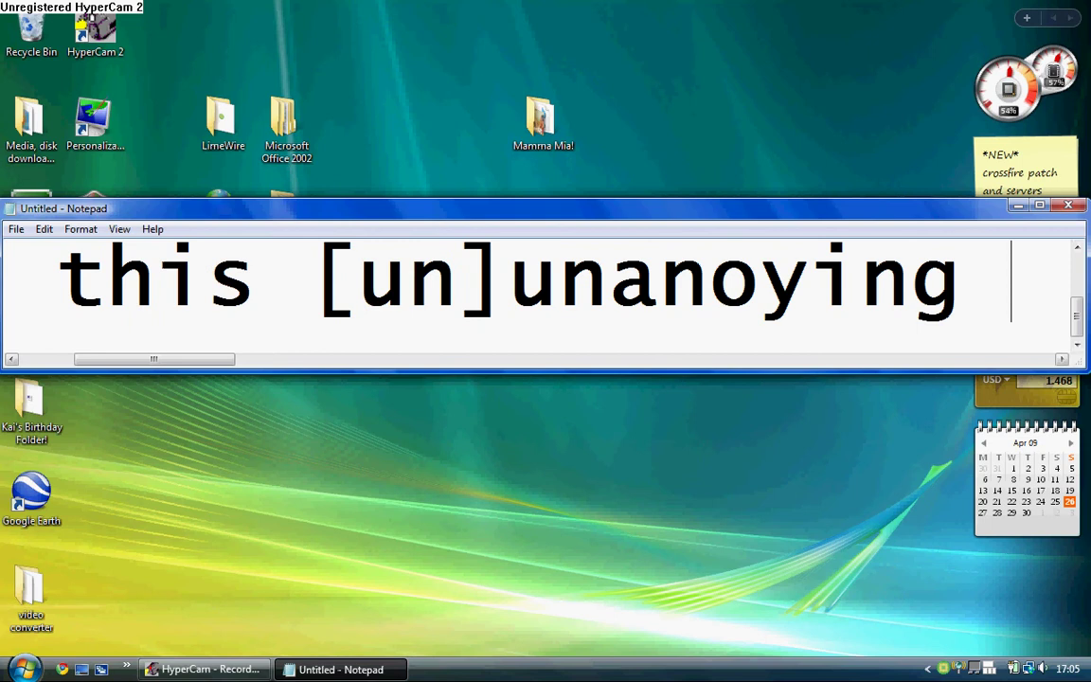
Step: Continue the line with "'unregistered hypercam at the top left! dont bother me LOL"
{"action": "type", "text": " 'unregis"}
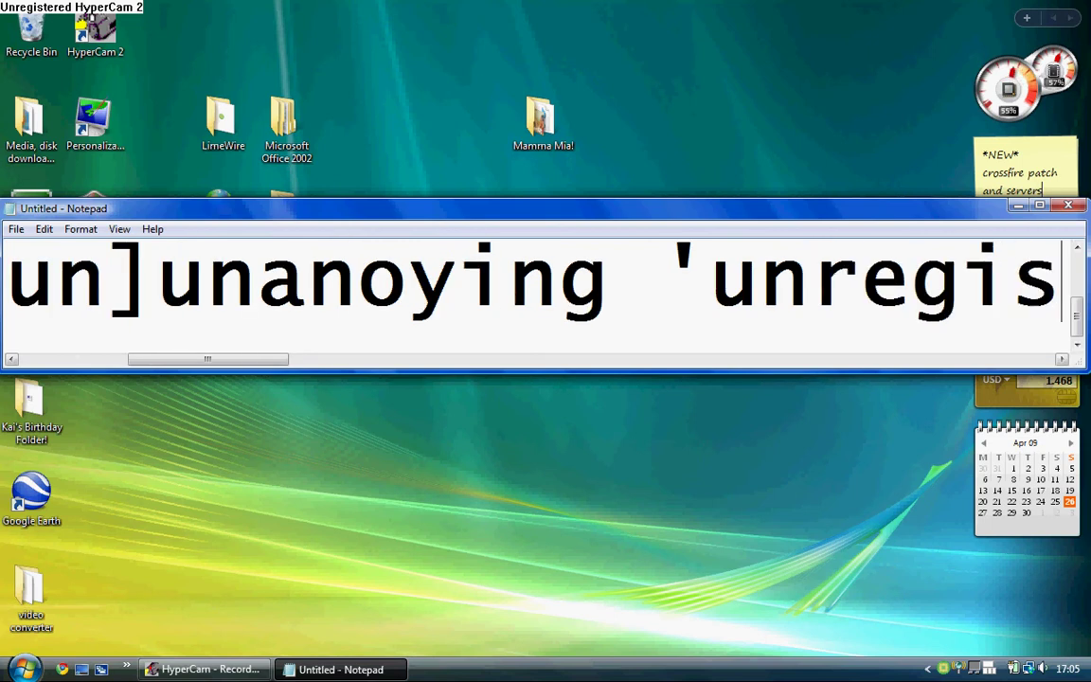
{"action": "type", "text": "tered"}
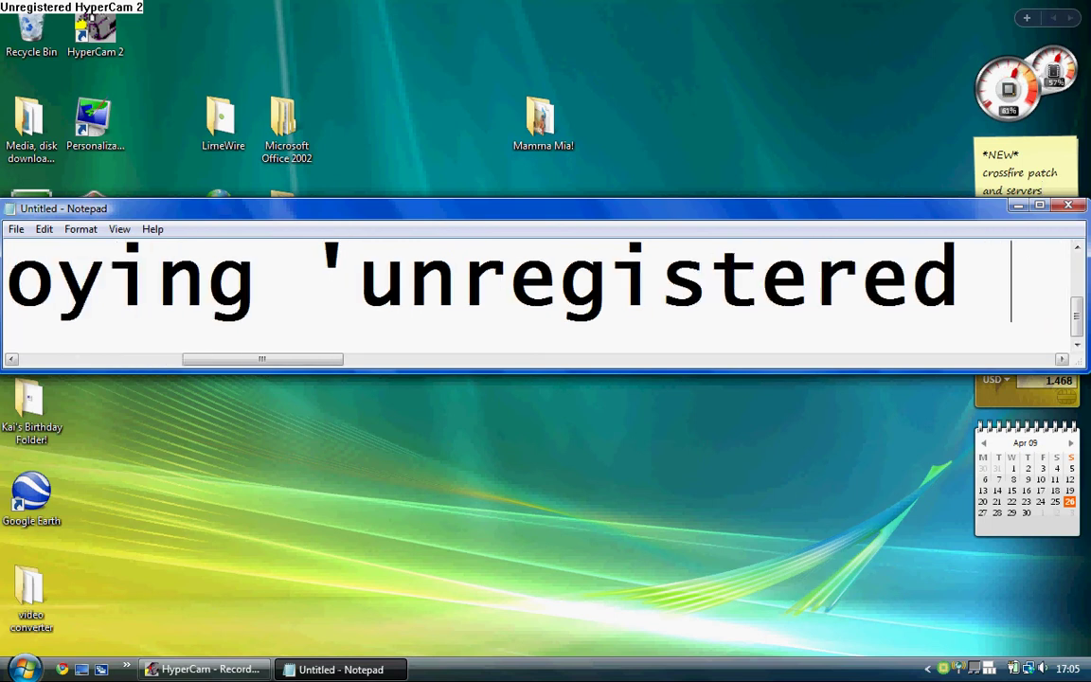
{"action": "type", "text": " hyper"}
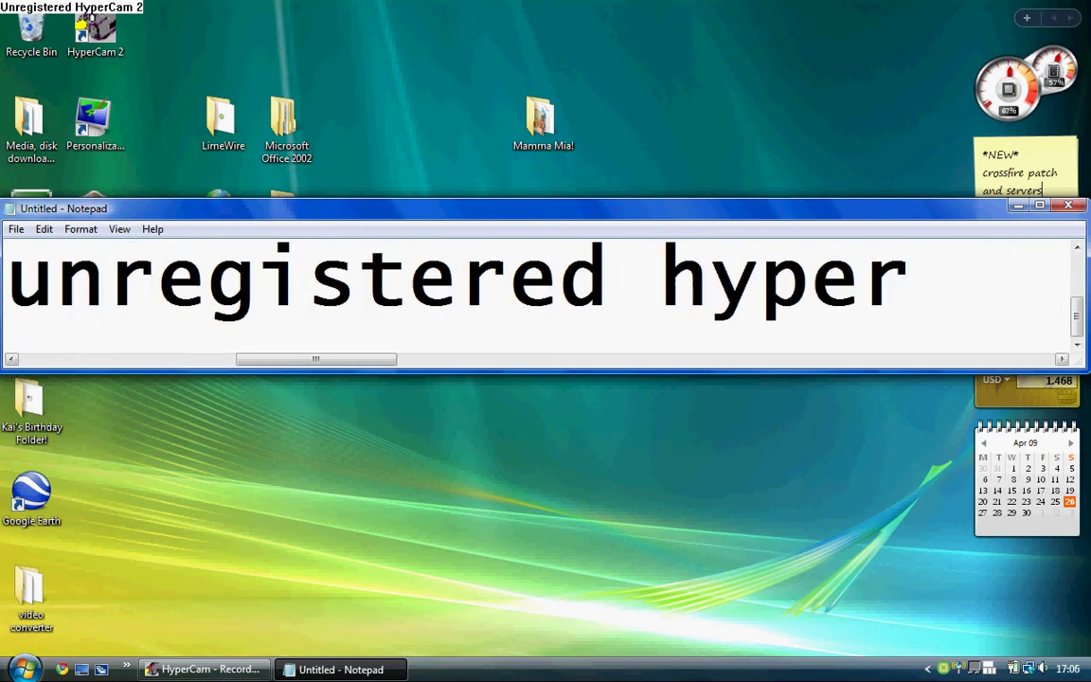
{"action": "type", "text": "cam"}
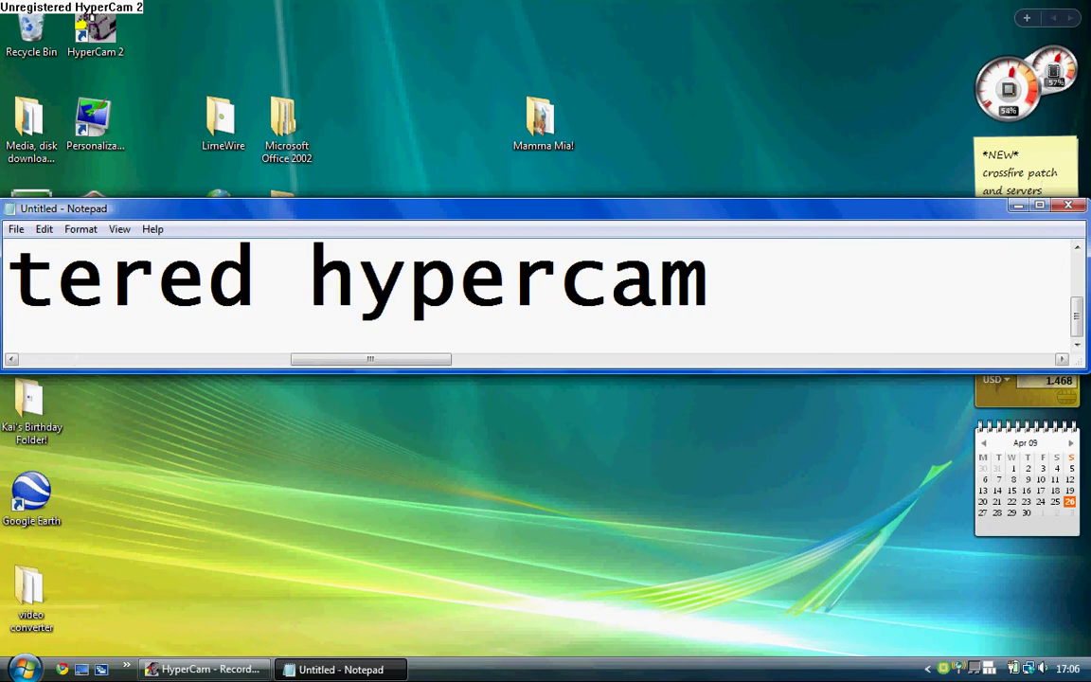
{"action": "type", "text": " at the top l"}
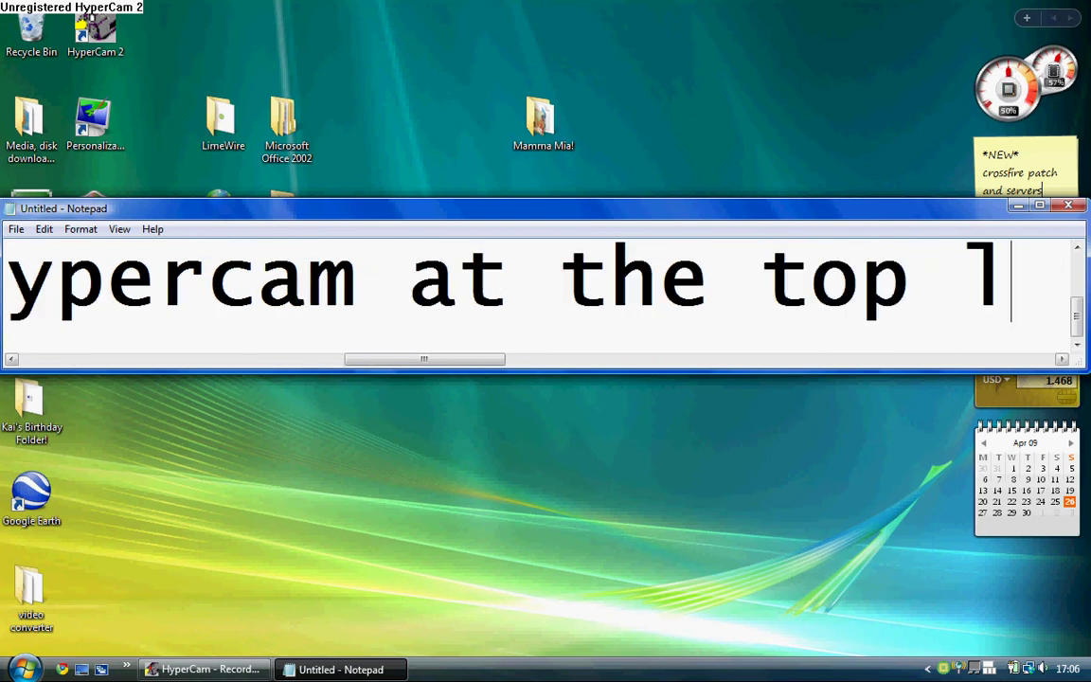
{"action": "type", "text": "eft! "}
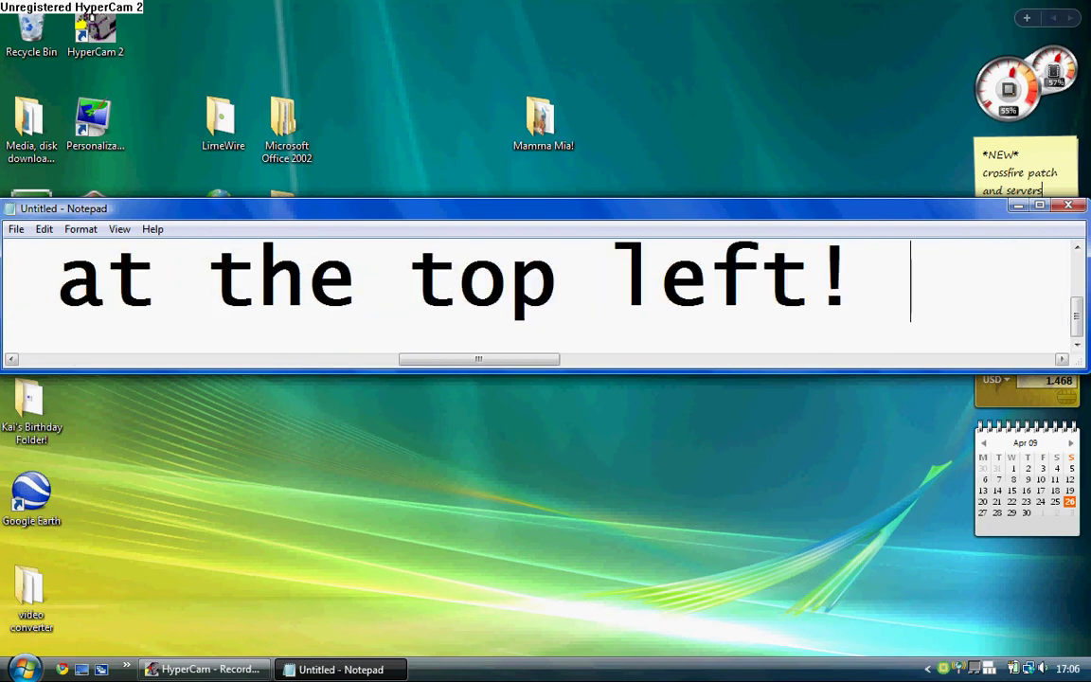
{"action": "type", "text": "dont bother "}
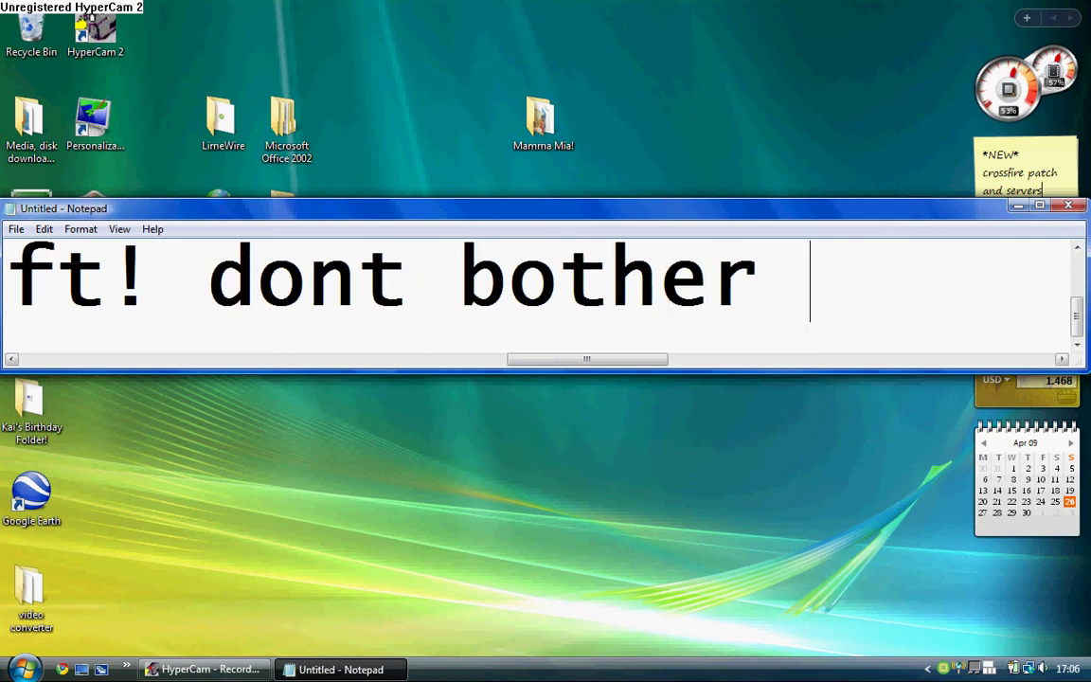
{"action": "type", "text": "me LOL"}
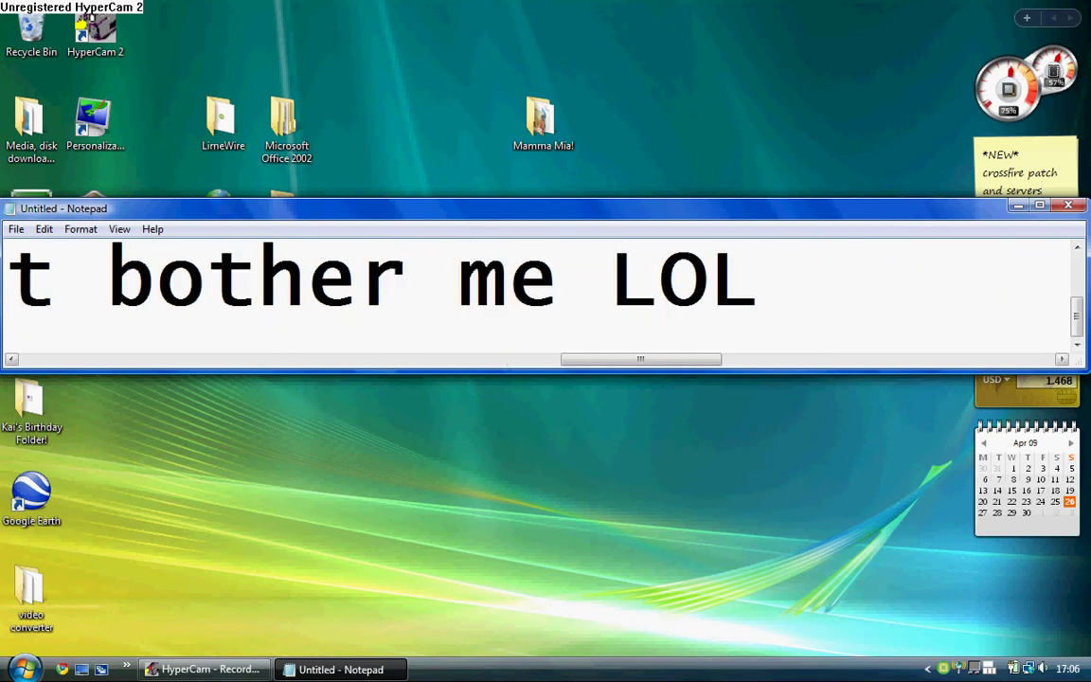
Step: Delete all the text in the note, leaving it blank
{"action": "key", "text": "BackSpace"}
{"action": "key", "text": "BackSpace"}
{"action": "key", "text": "BackSpace"}
{"action": "key", "text": "BackSpace"}
{"action": "key", "text": "BackSpace"}
{"action": "key", "text": "BackSpace"}
{"action": "key", "text": "BackSpace"}
{"action": "key", "text": "BackSpace"}
{"action": "key", "text": "BackSpace"}
{"action": "key", "text": "BackSpace"}
{"action": "key", "text": "BackSpace"}
{"action": "key", "text": "BackSpace"}
{"action": "key", "text": "BackSpace"}
{"action": "key", "text": "BackSpace"}
{"action": "key", "text": "BackSpace"}
{"action": "key", "text": "BackSpace"}
{"action": "key", "text": "BackSpace"}
{"action": "key", "text": "BackSpace"}
{"action": "key", "text": "BackSpace"}
{"action": "key", "text": "BackSpace"}
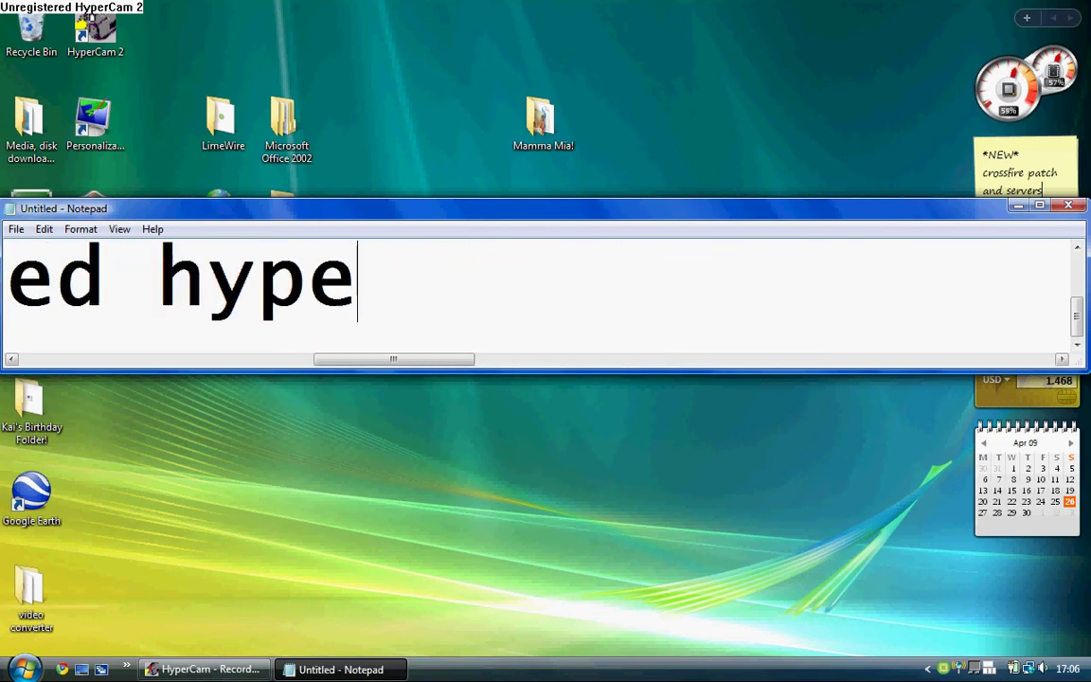
{"action": "key", "text": "BackSpace"}
{"action": "key", "text": "BackSpace"}
{"action": "key", "text": "BackSpace"}
{"action": "key", "text": "BackSpace"}
{"action": "key", "text": "BackSpace"}
{"action": "key", "text": "BackSpace"}
{"action": "key", "text": "BackSpace"}
{"action": "key", "text": "BackSpace"}
{"action": "key", "text": "BackSpace"}
{"action": "key", "text": "BackSpace"}
{"action": "key", "text": "BackSpace"}
{"action": "key", "text": "BackSpace"}
{"action": "key", "text": "BackSpace"}
{"action": "key", "text": "BackSpace"}
{"action": "key", "text": "BackSpace"}
{"action": "key", "text": "BackSpace"}
{"action": "key", "text": "BackSpace"}
{"action": "key", "text": "BackSpace"}
{"action": "key", "text": "BackSpace"}
{"action": "key", "text": "BackSpace"}
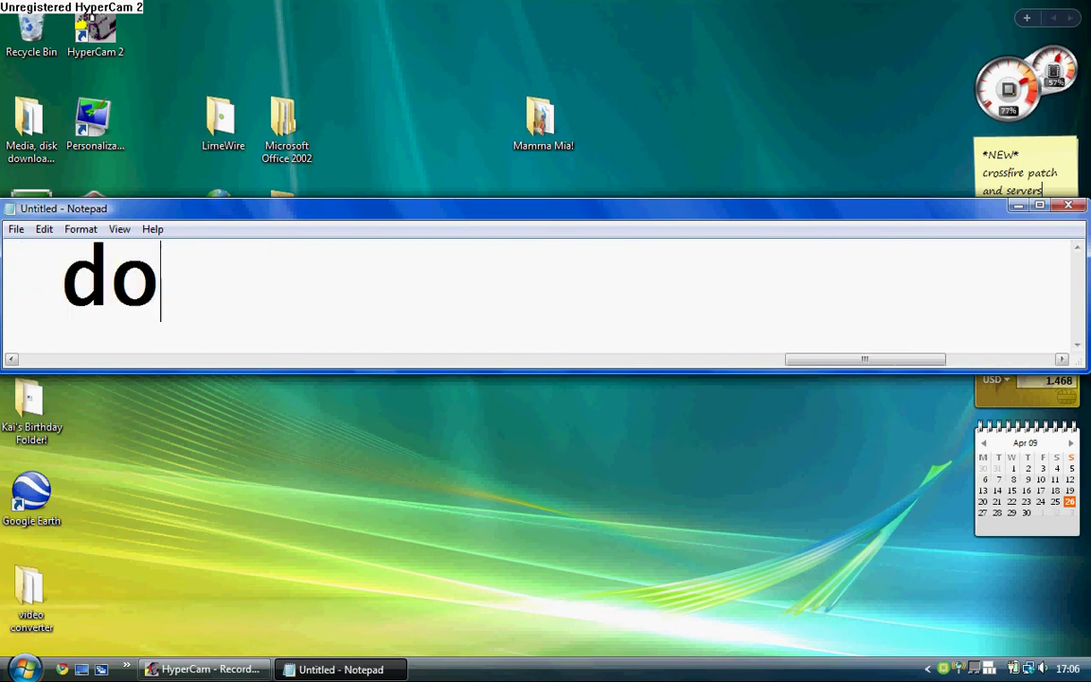
{"action": "key", "text": "BackSpace"}
{"action": "key", "text": "BackSpace"}
{"action": "key", "text": "BackSpace"}
{"action": "key", "text": "BackSpace"}
{"action": "key", "text": "BackSpace"}
{"action": "key", "text": "BackSpace"}
{"action": "key", "text": "BackSpace"}
{"action": "key", "text": "BackSpace"}
{"action": "key", "text": "BackSpace"}
{"action": "key", "text": "BackSpace"}
{"action": "key", "text": "BackSpace"}
{"action": "key", "text": "BackSpace"}
{"action": "key", "text": "BackSpace"}
{"action": "key", "text": "BackSpace"}
{"action": "key", "text": "BackSpace"}
{"action": "key", "text": "BackSpace"}
{"action": "key", "text": "BackSpace"}
{"action": "key", "text": "BackSpace"}
{"action": "key", "text": "BackSpace"}
{"action": "key", "text": "BackSpace"}
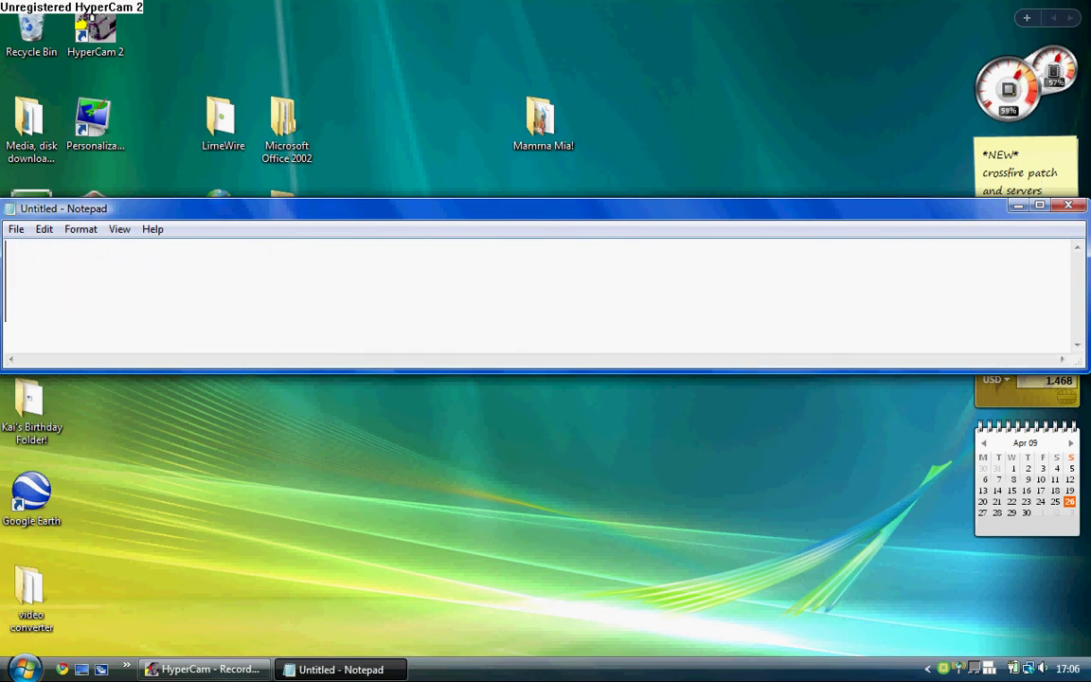
Step: Bring up the HyperCam recording window, then return to Notepad and write "there is the hypercam window"
{"action": "left_click", "coordinate": [201, 668]}
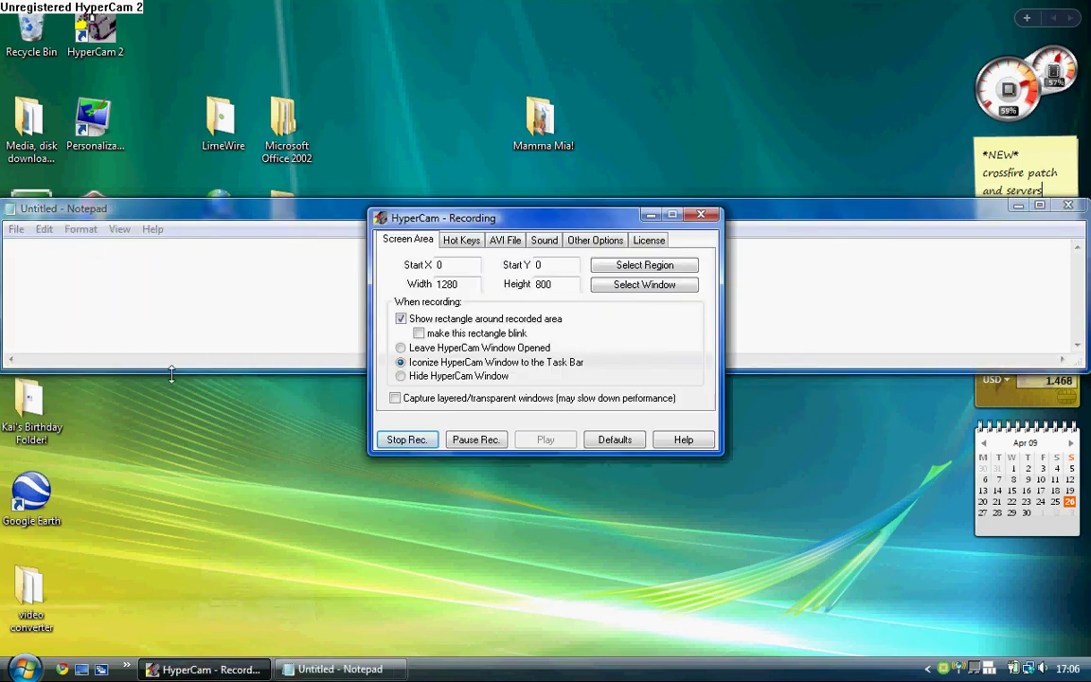
{"action": "left_click", "coordinate": [172, 208]}
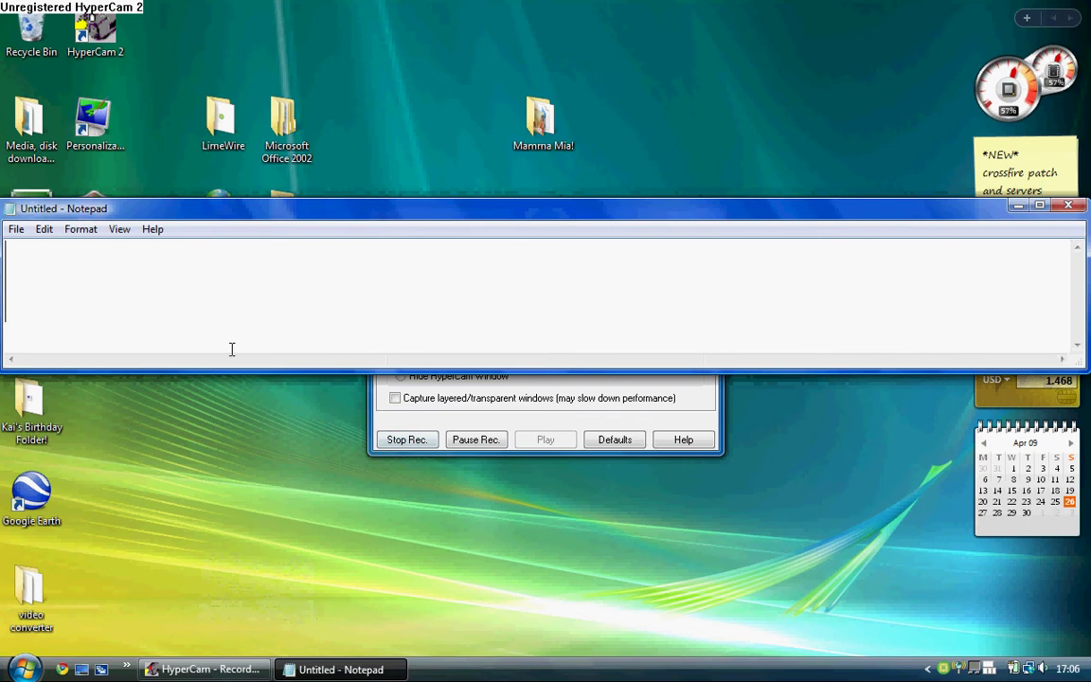
{"action": "type", "text": "there is "}
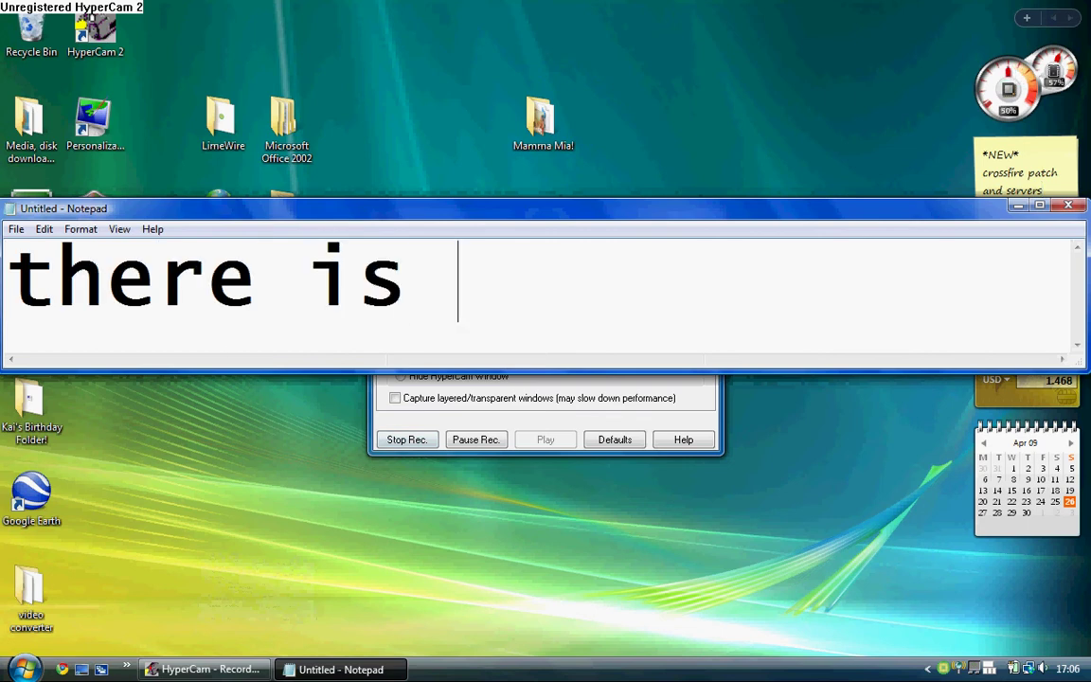
{"action": "type", "text": "the hyper"}
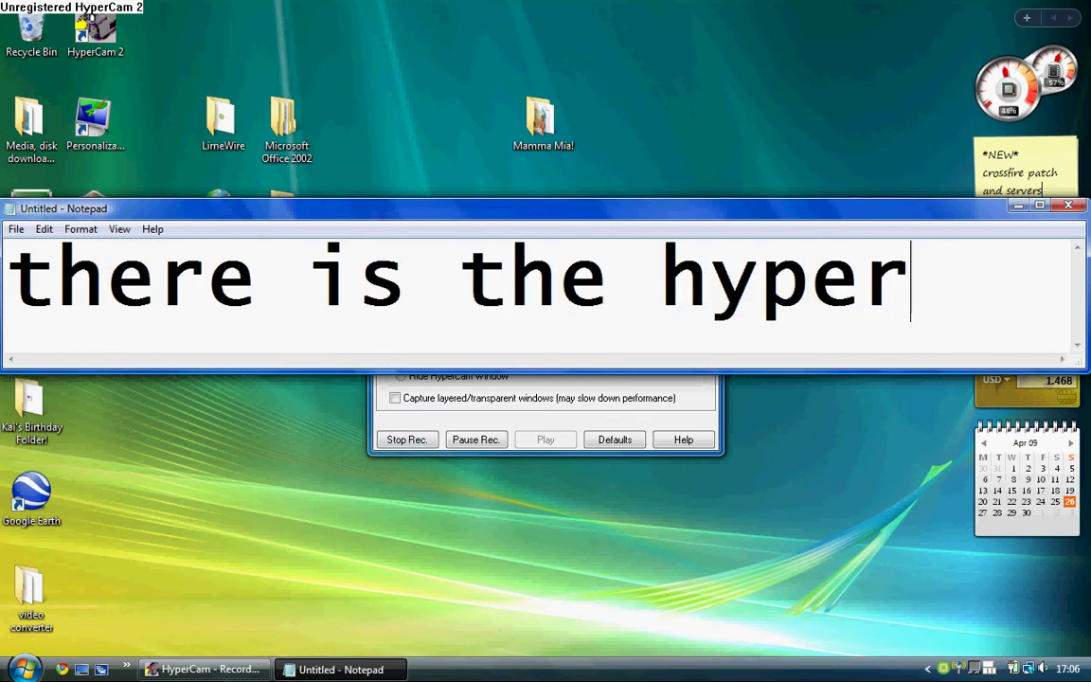
{"action": "type", "text": "cam window"}
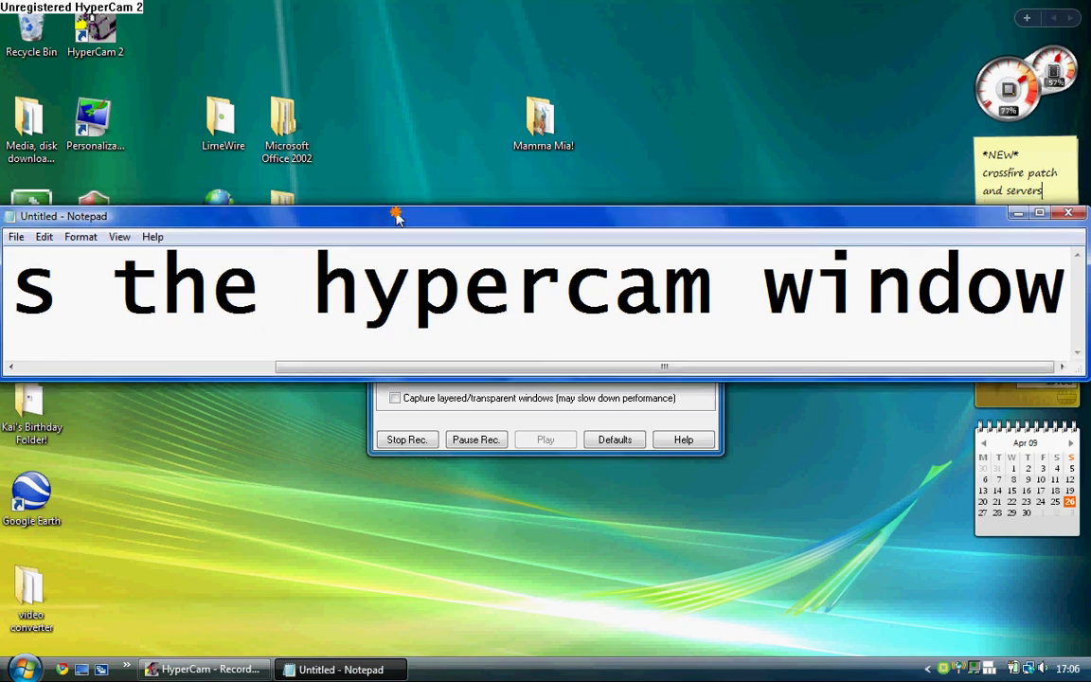
Step: Move the Notepad window lower to uncover HyperCam, and look through HyperCam's settings pages from Screen Area to License
{"action": "left_click_drag", "start_coordinate": [396, 214], "coordinate": [396, 386]}
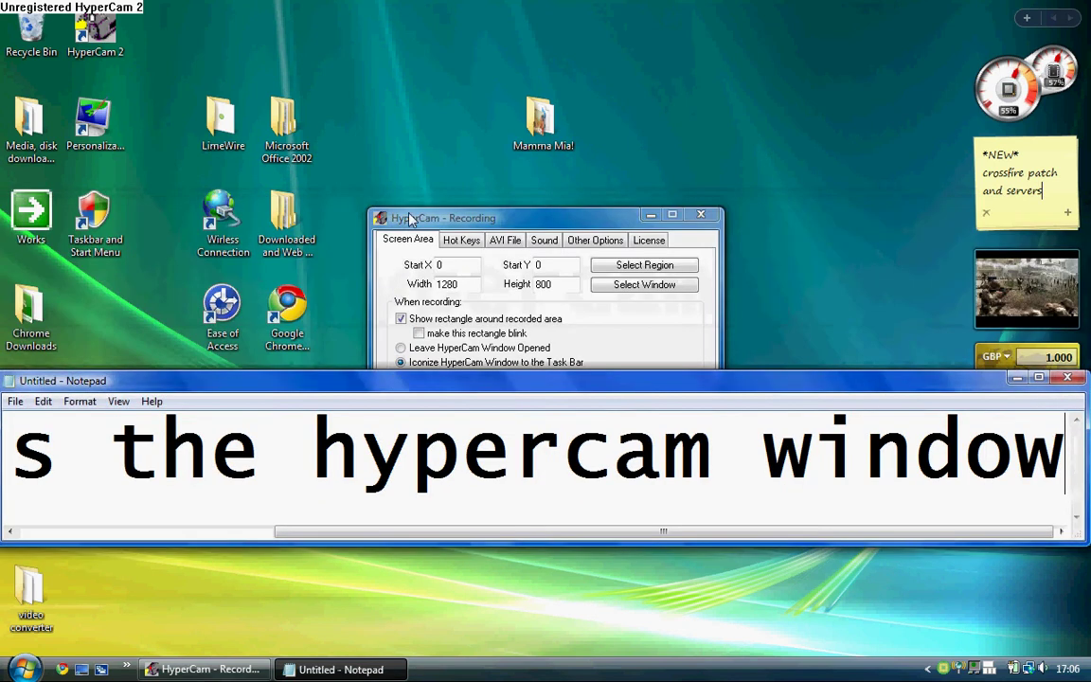
{"action": "left_click", "coordinate": [416, 216]}
{"action": "key", "text": "ctrl+Tab"}
{"action": "key", "text": "ctrl+Tab"}
{"action": "key", "text": "ctrl+Tab"}
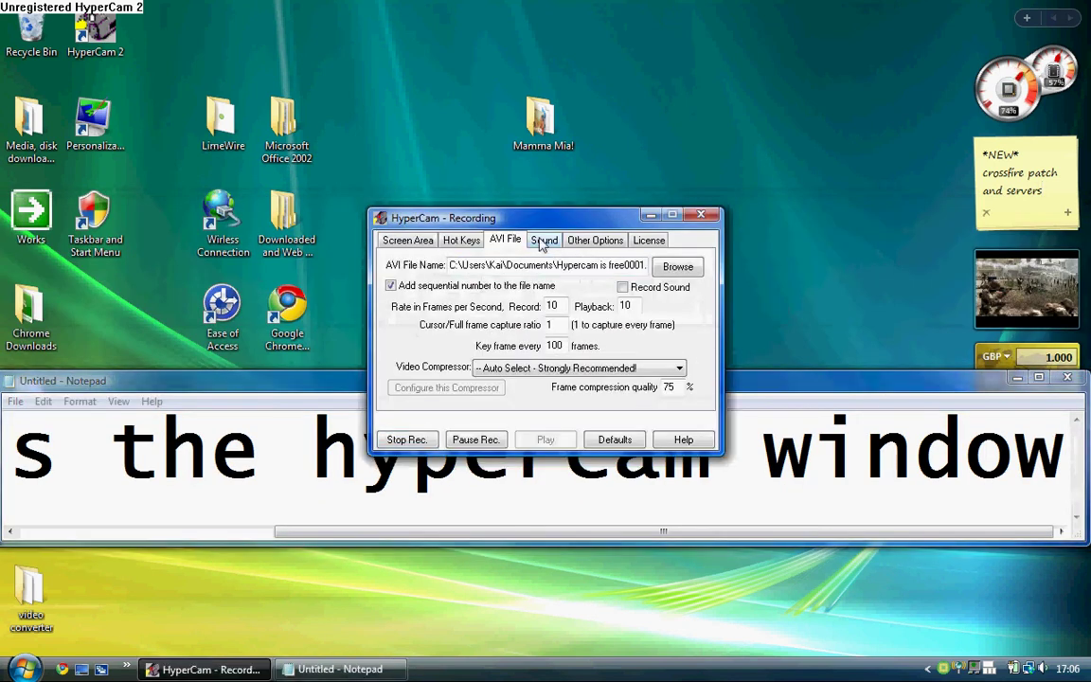
{"action": "key", "text": "ctrl+Tab"}
{"action": "key", "text": "ctrl+Tab"}
{"action": "key", "text": "ctrl+Tab"}
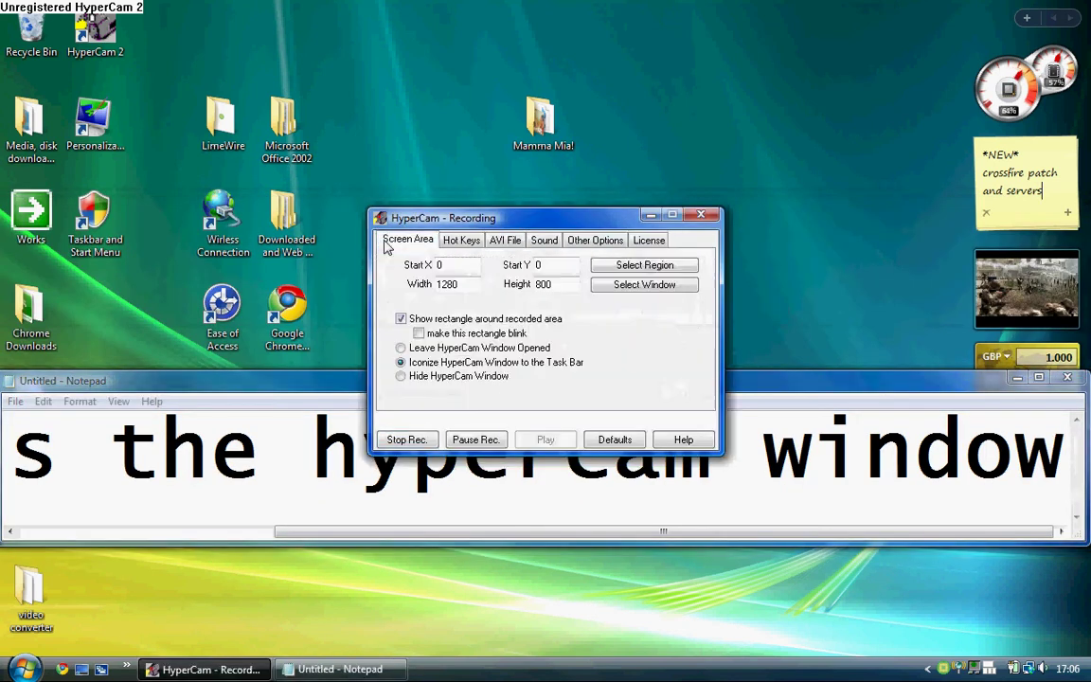
Step: Minimize the HyperCam window and clear the text from the Notepad note
{"action": "left_click", "coordinate": [649, 218]}
{"action": "key", "text": "BackSpace"}
{"action": "key", "text": "BackSpace"}
{"action": "key", "text": "BackSpace"}
{"action": "key", "text": "BackSpace"}
{"action": "key", "text": "BackSpace"}
{"action": "key", "text": "BackSpace"}
{"action": "key", "text": "BackSpace"}
{"action": "key", "text": "BackSpace"}
{"action": "key", "text": "BackSpace"}
{"action": "key", "text": "BackSpace"}
{"action": "key", "text": "BackSpace"}
{"action": "key", "text": "BackSpace"}
{"action": "key", "text": "BackSpace"}
{"action": "key", "text": "BackSpace"}
{"action": "key", "text": "BackSpace"}
{"action": "key", "text": "BackSpace"}
{"action": "key", "text": "BackSpace"}
{"action": "key", "text": "BackSpace"}
{"action": "key", "text": "BackSpace"}
{"action": "key", "text": "BackSpace"}
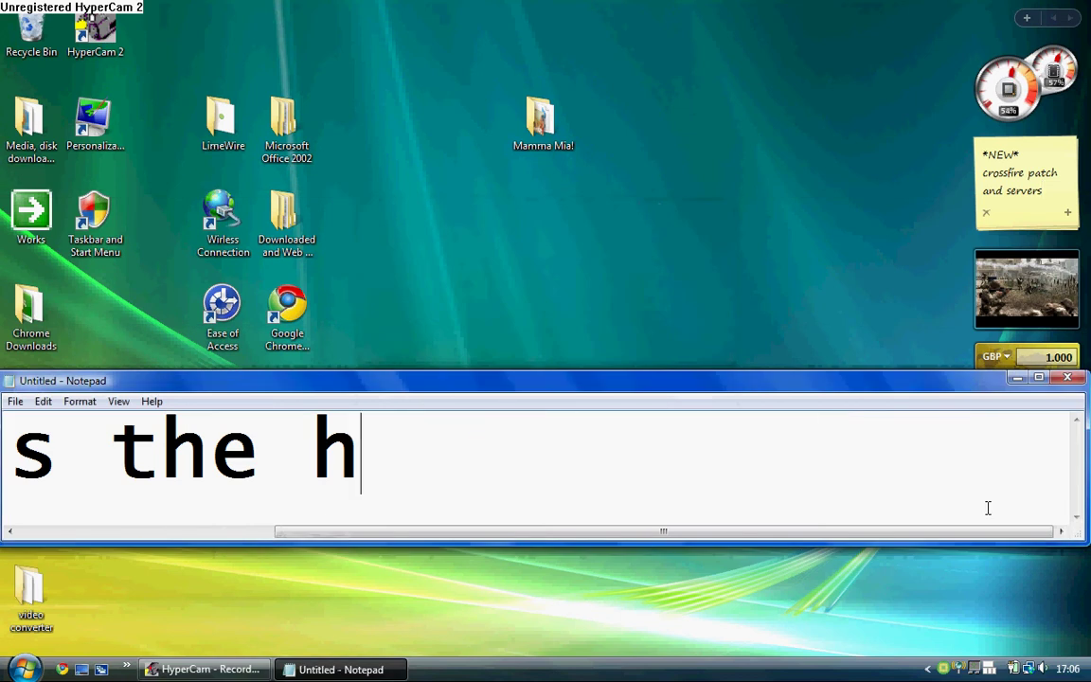
Step: Write "heres how to get it!" in the empty note
{"action": "type", "text": "heres"}
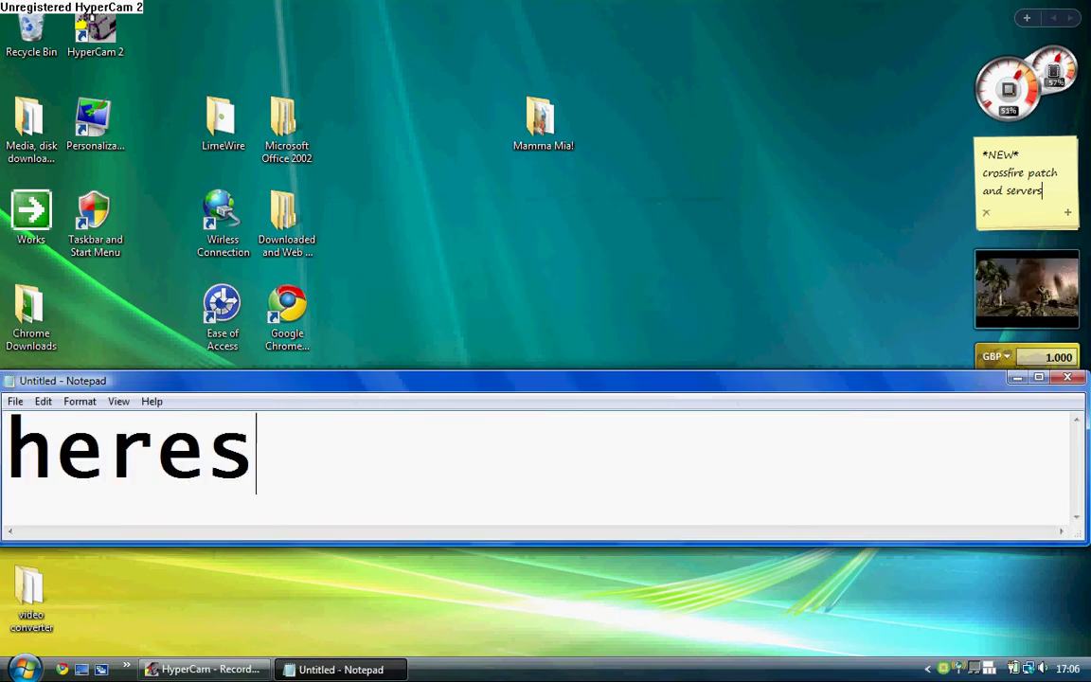
{"action": "type", "text": " how to"}
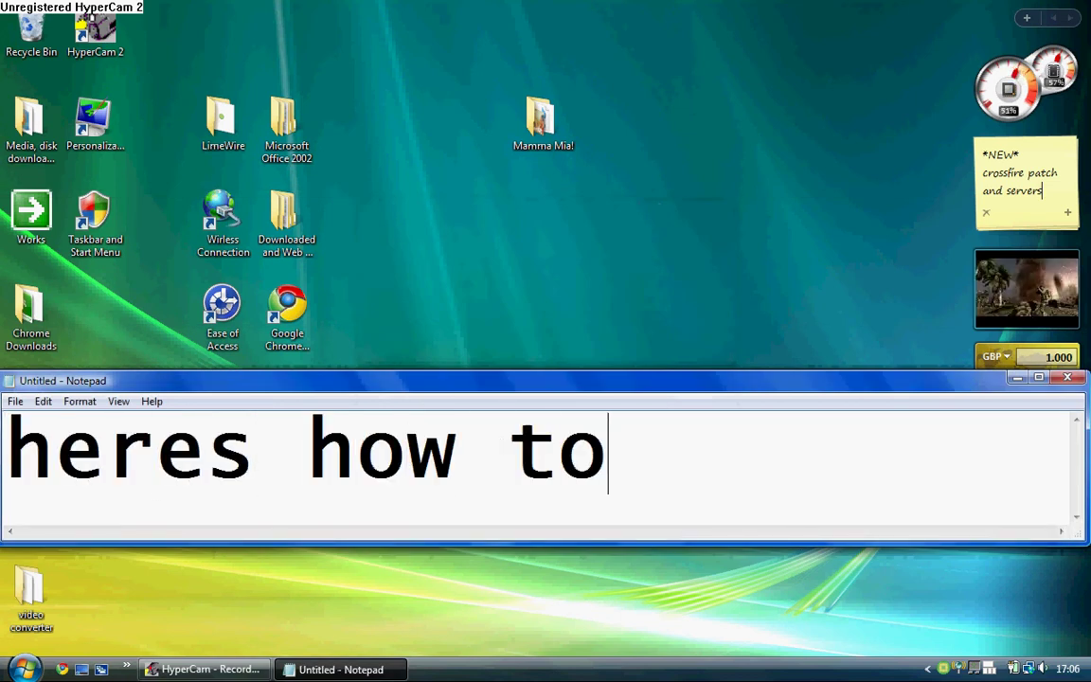
{"action": "type", "text": " get it!"}
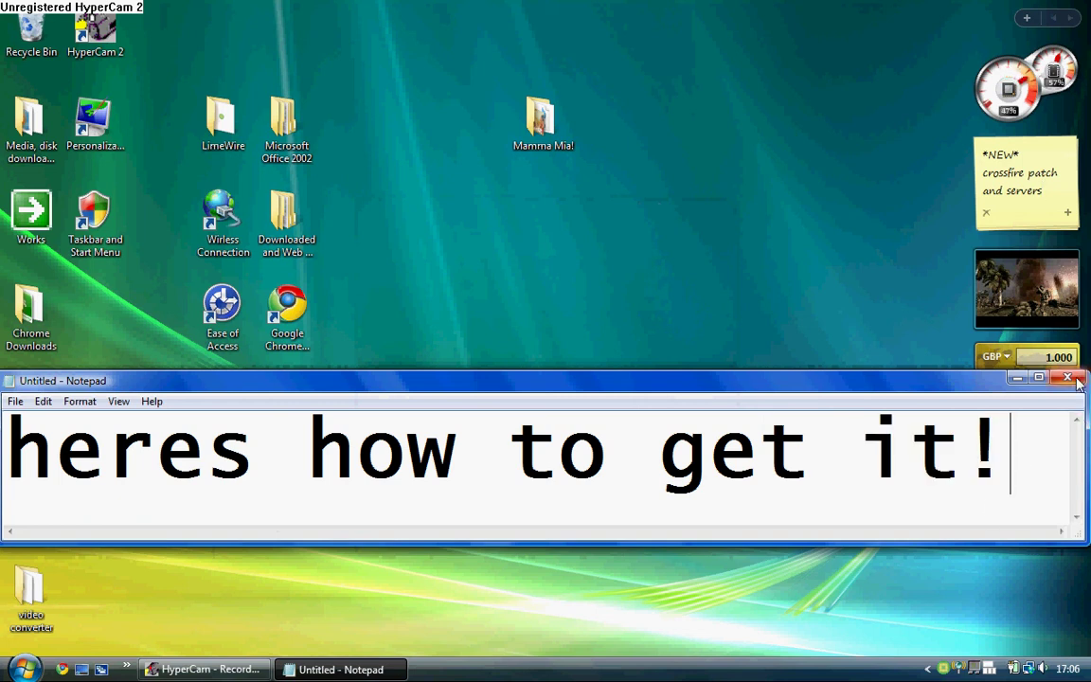
Step: Minimize Notepad, switch to Google Chrome and run a Google search for "hypercam"
{"action": "left_click", "coordinate": [1016, 378]}
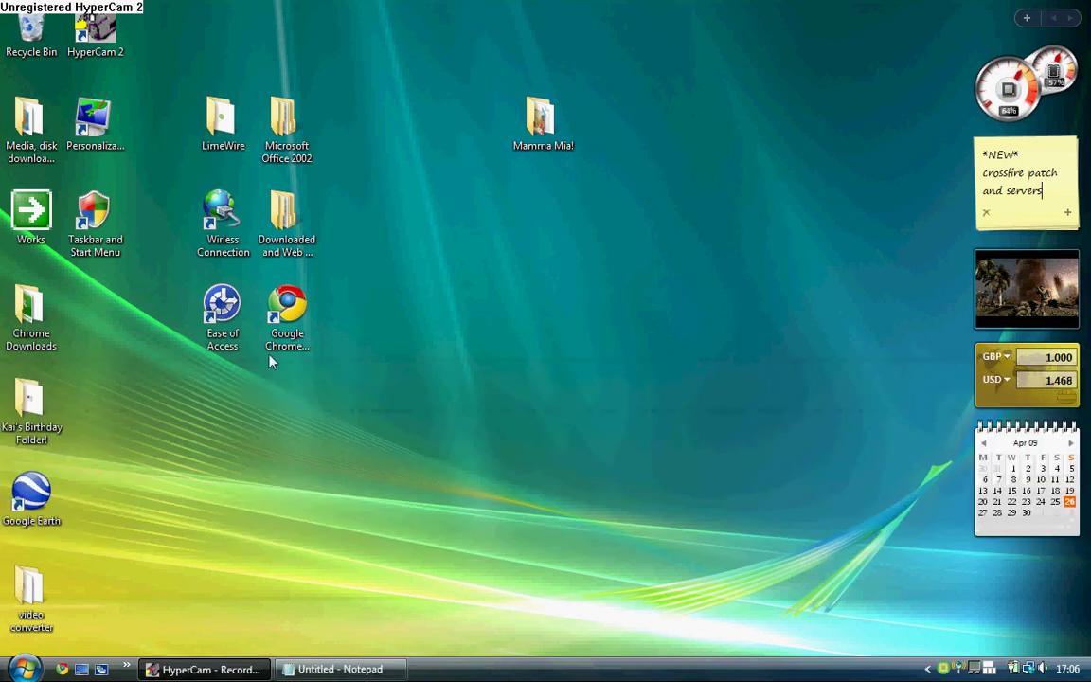
{"action": "double_click", "coordinate": [285, 308]}
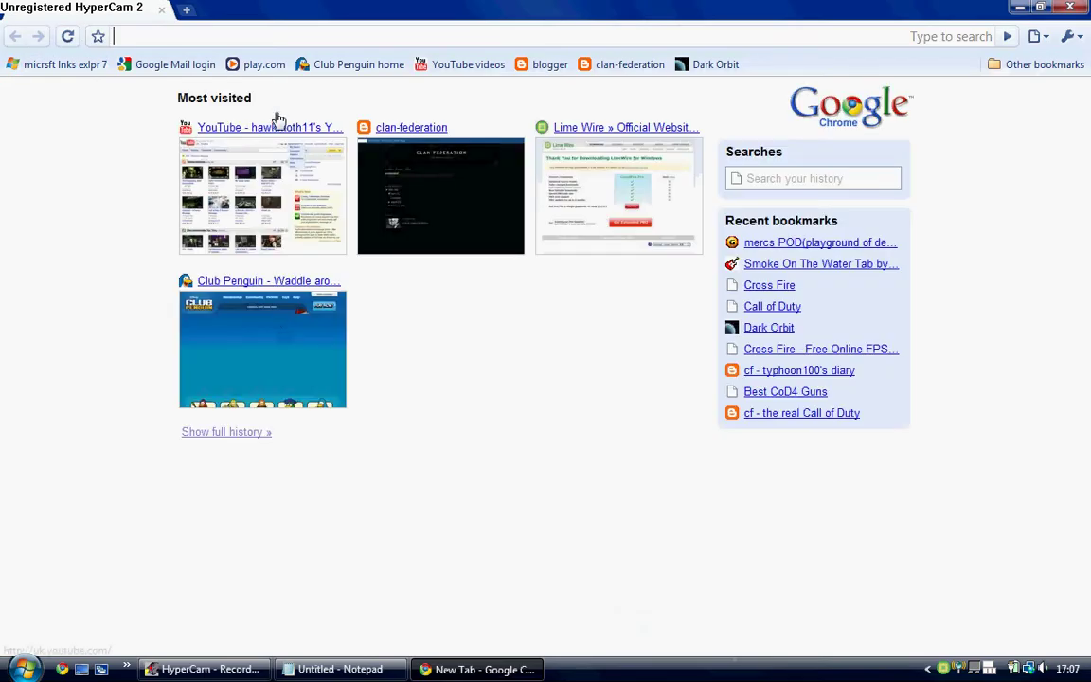
{"action": "type", "text": "hy"}
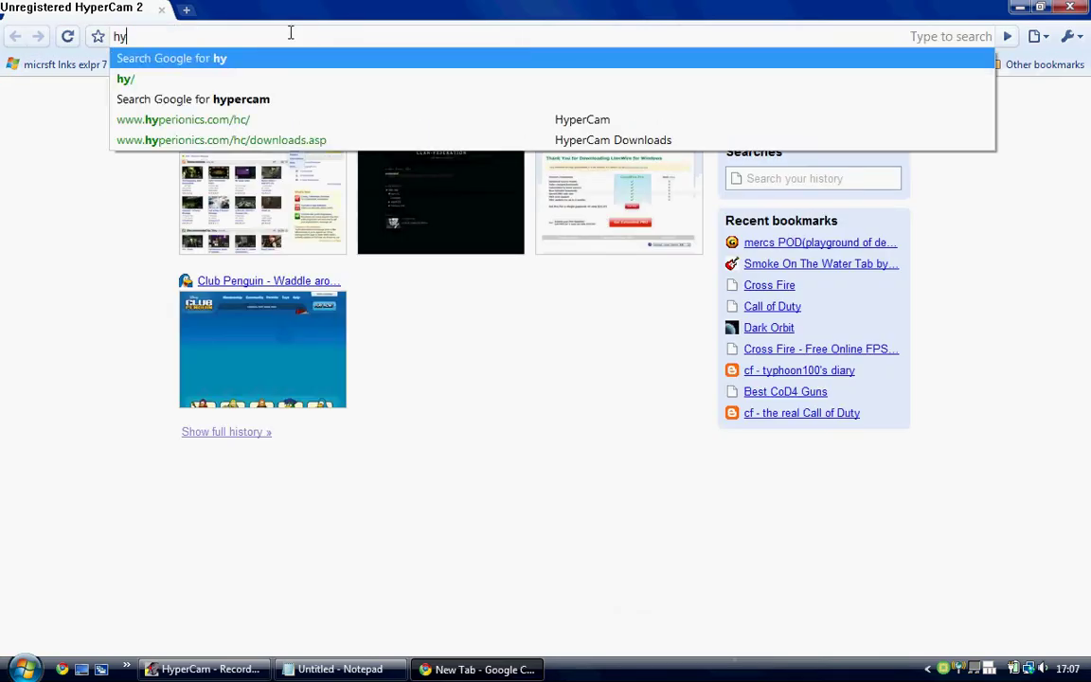
{"action": "type", "text": "percam"}
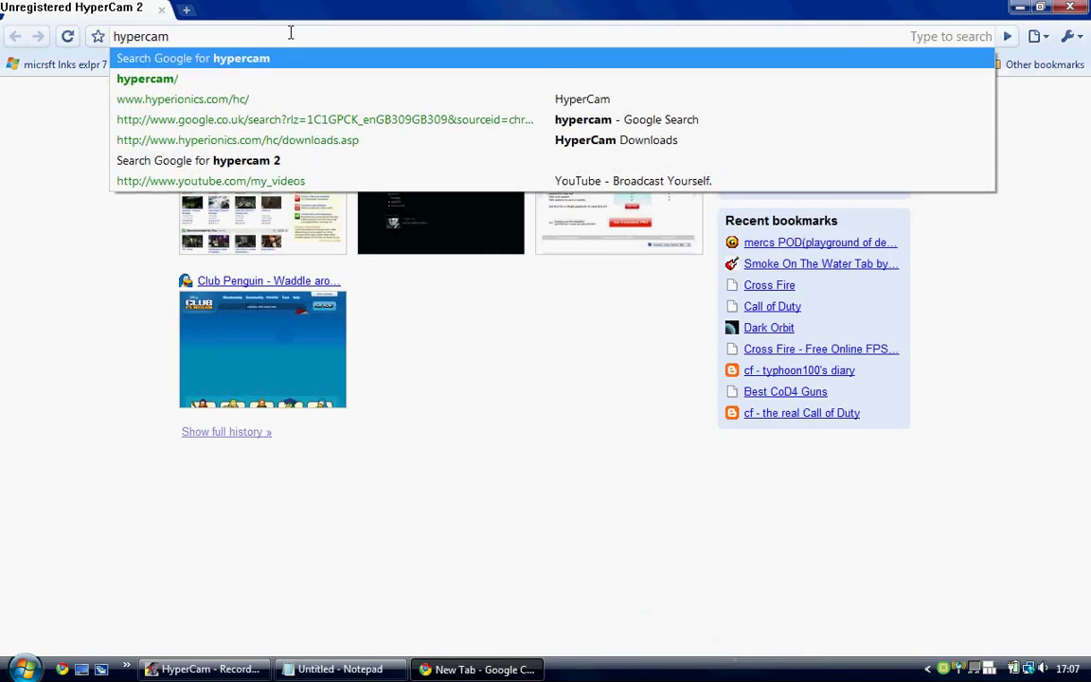
{"action": "left_click", "coordinate": [239, 57]}
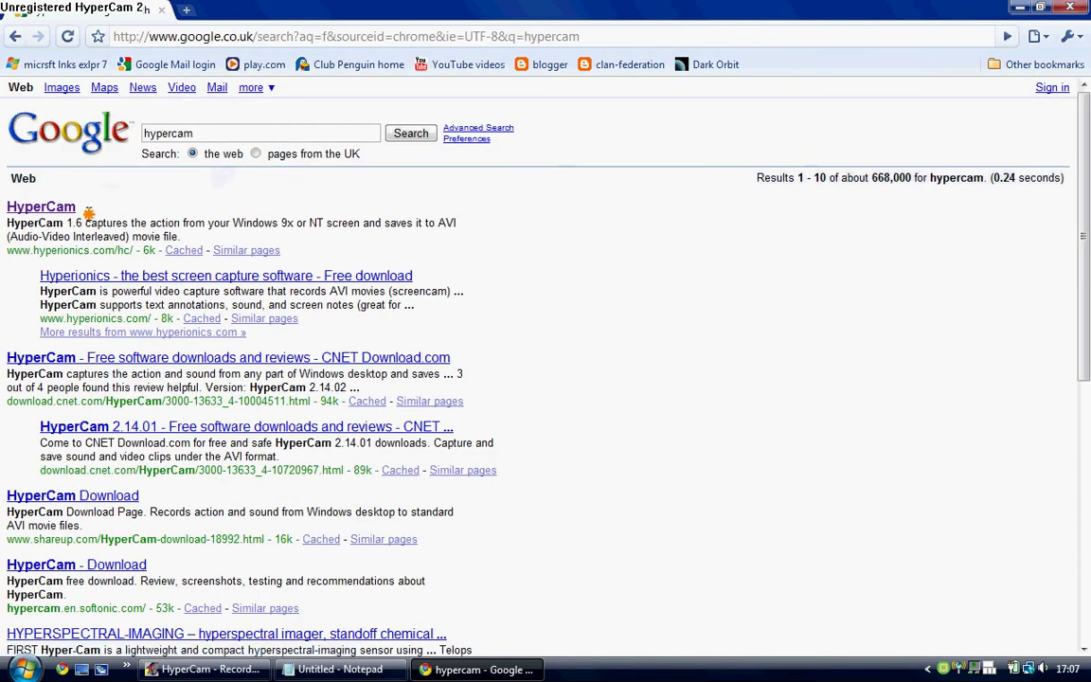
Step: Open the HyperCam page on hyperionics.com from the results and highlight the line "Download HyperCam and try it for free now!"
{"action": "left_click_drag", "start_coordinate": [81, 202], "coordinate": [118, 232]}
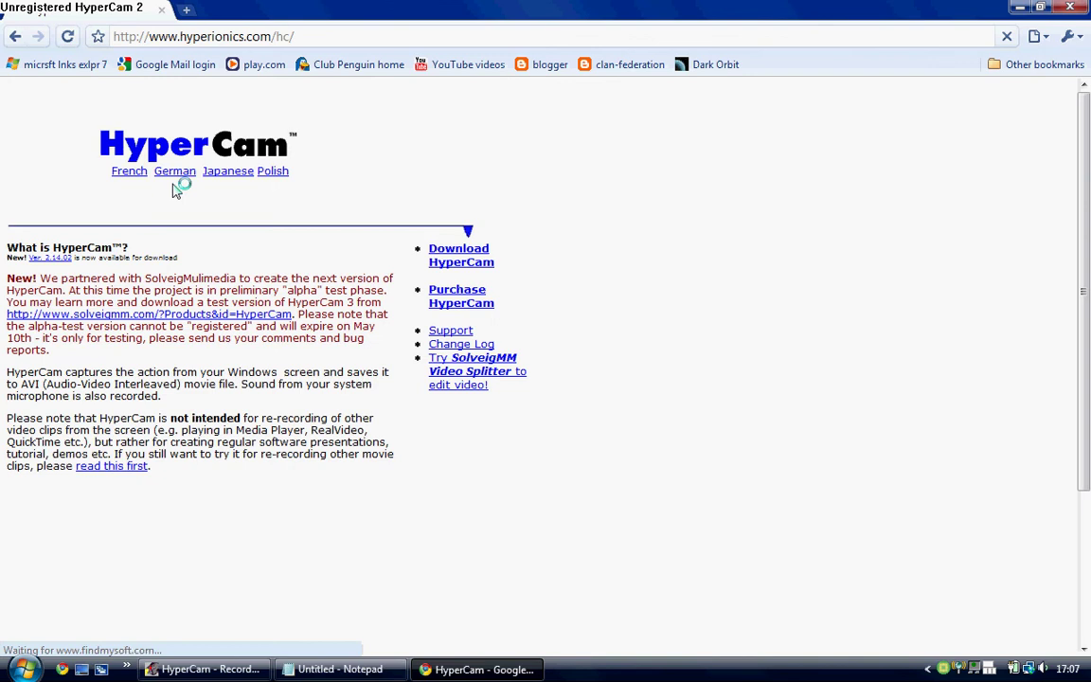
{"action": "scroll", "coordinate": [845, 296], "scroll_direction": "down", "scroll_amount": 3}
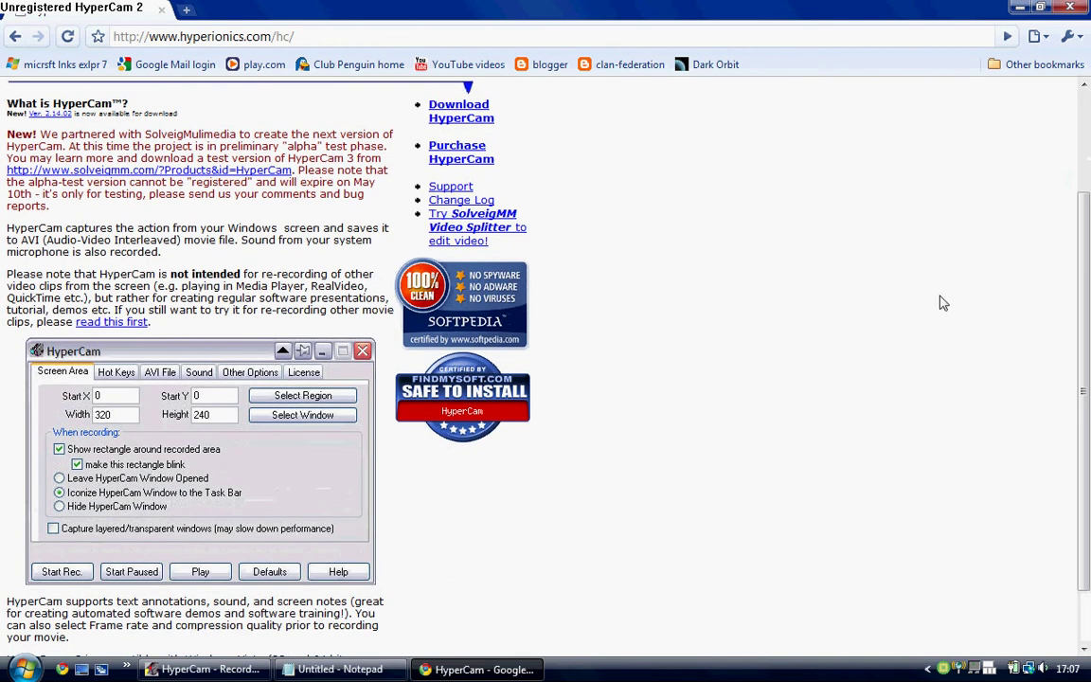
{"action": "scroll", "coordinate": [943, 302], "scroll_direction": "up", "scroll_amount": 3}
{"action": "scroll", "coordinate": [1072, 303], "scroll_direction": "down", "scroll_amount": 5}
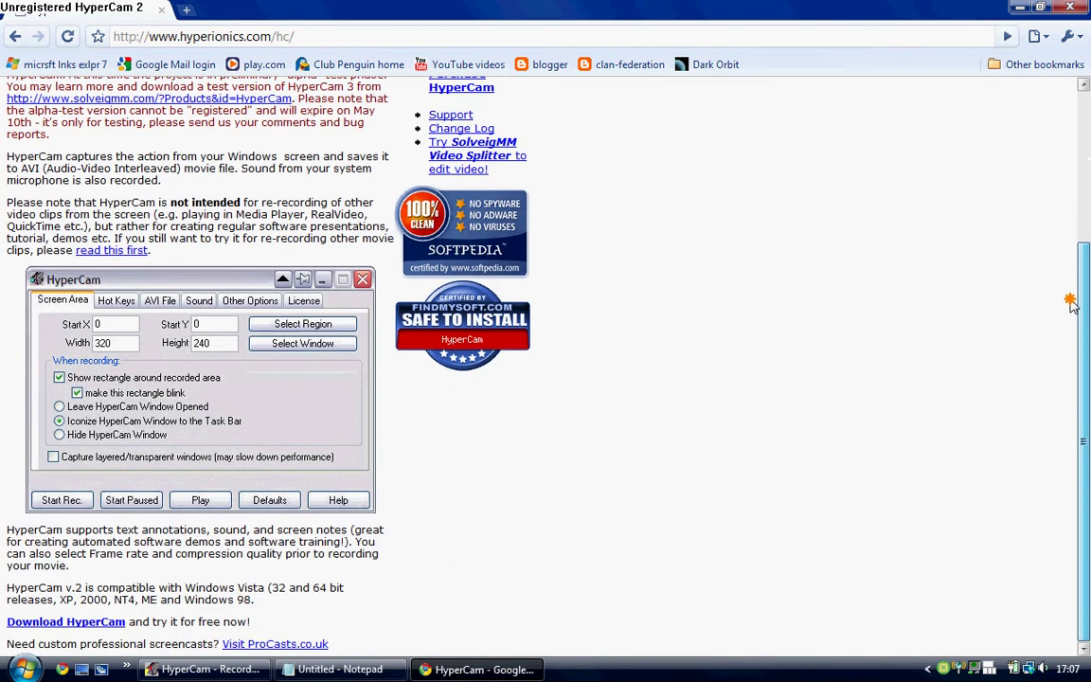
{"action": "left_click_drag", "start_coordinate": [1071, 328], "coordinate": [1073, 332]}
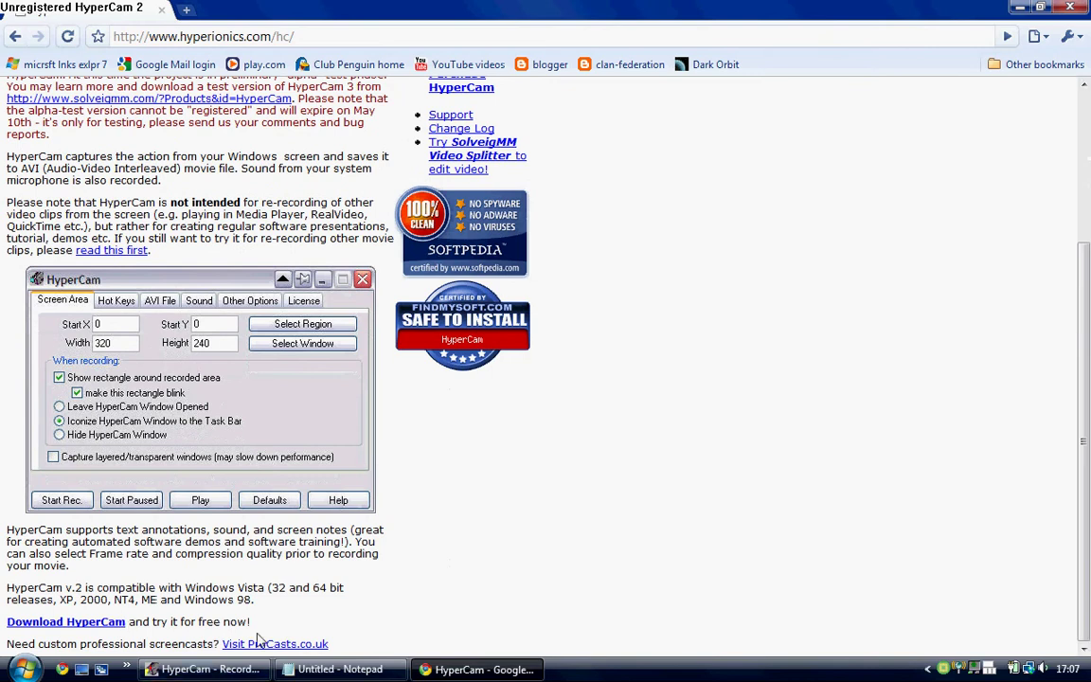
{"action": "left_click_drag", "start_coordinate": [250, 622], "coordinate": [12, 625]}
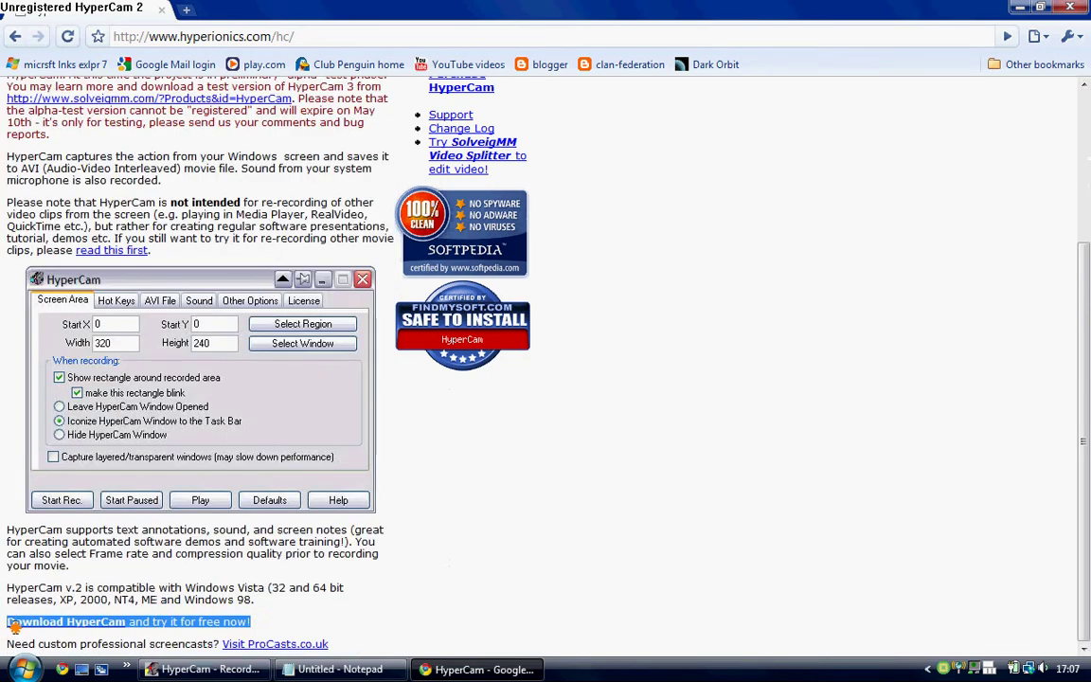
Step: Switch back to Notepad and replace the note's text with "just click there!"
{"action": "left_click", "coordinate": [339, 669]}
{"action": "key", "text": "BackSpace"}
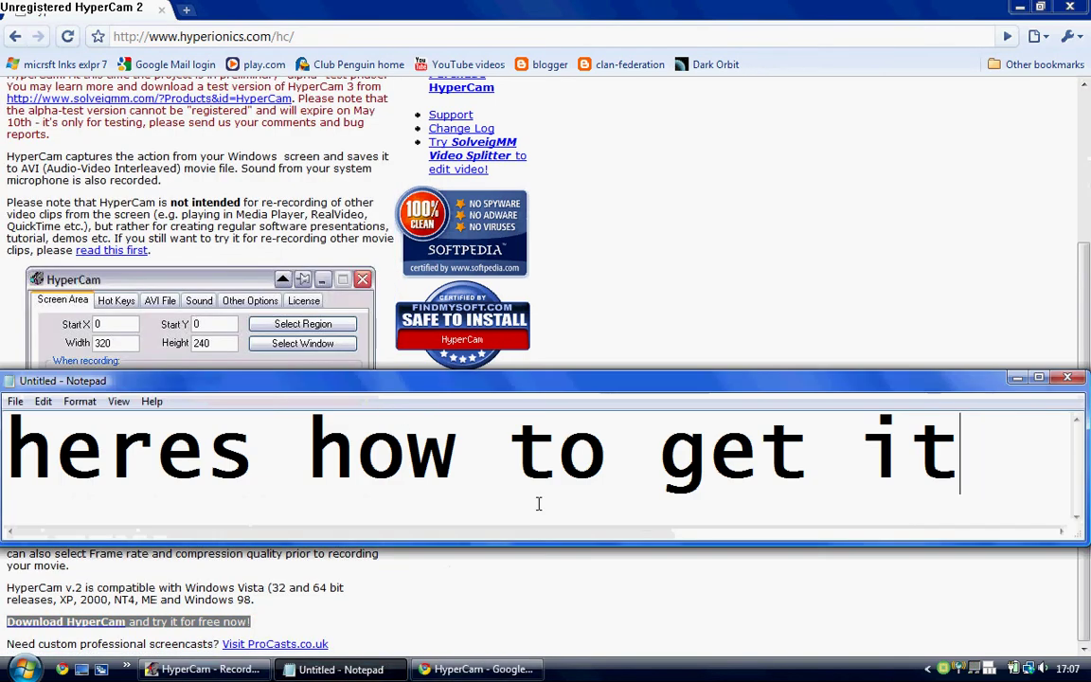
{"action": "key", "text": "BackSpace"}
{"action": "key", "text": "BackSpace"}
{"action": "key", "text": "BackSpace"}
{"action": "key", "text": "BackSpace"}
{"action": "key", "text": "BackSpace"}
{"action": "key", "text": "BackSpace"}
{"action": "key", "text": "BackSpace"}
{"action": "key", "text": "BackSpace"}
{"action": "key", "text": "BackSpace"}
{"action": "key", "text": "BackSpace"}
{"action": "key", "text": "BackSpace"}
{"action": "key", "text": "BackSpace"}
{"action": "key", "text": "BackSpace"}
{"action": "key", "text": "BackSpace"}
{"action": "key", "text": "BackSpace"}
{"action": "key", "text": "BackSpace"}
{"action": "key", "text": "BackSpace"}
{"action": "key", "text": "BackSpace"}
{"action": "key", "text": "BackSpace"}
{"action": "type", "text": "just "}
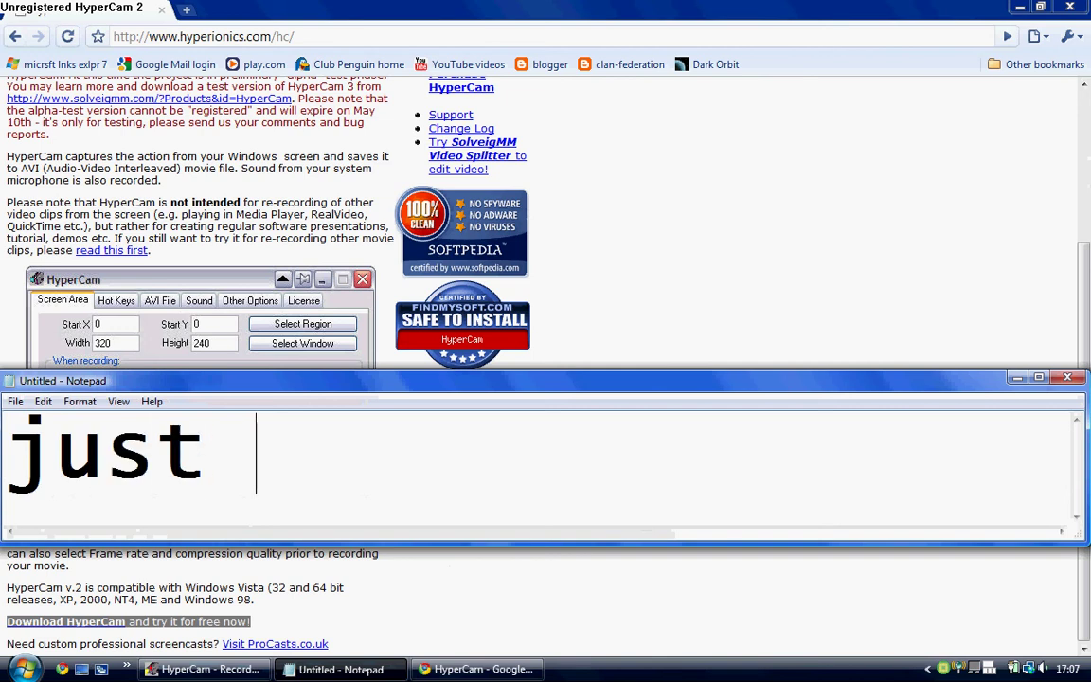
{"action": "type", "text": "click there!"}
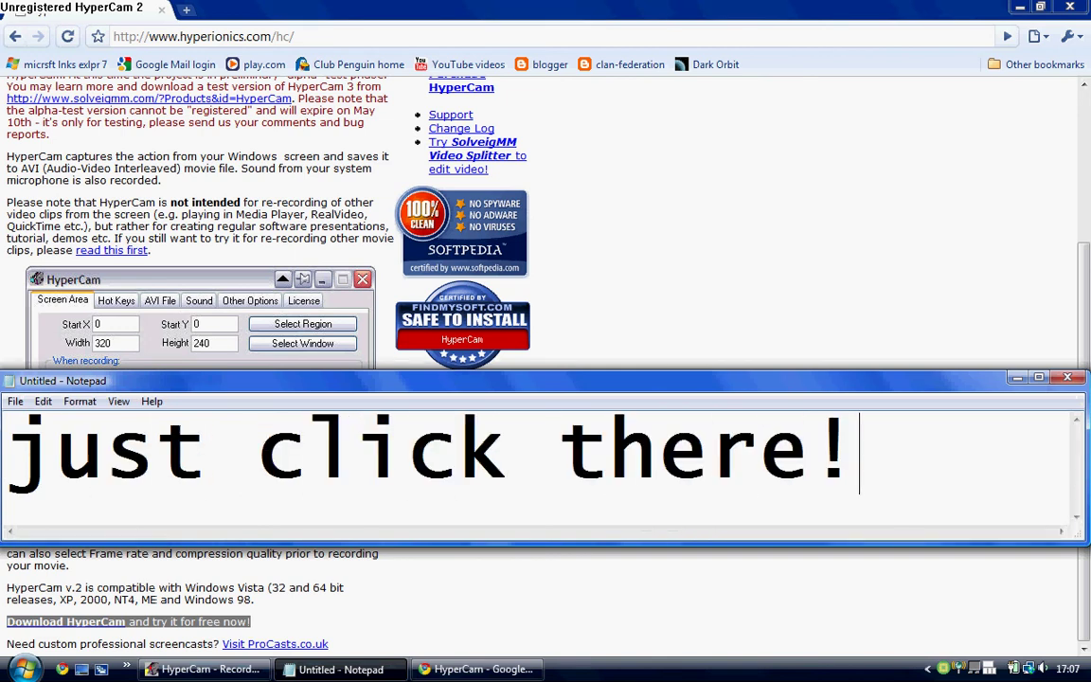
Step: Minimize Notepad and follow the highlighted Download HyperCam link to the downloads page
{"action": "left_click", "coordinate": [1015, 377]}
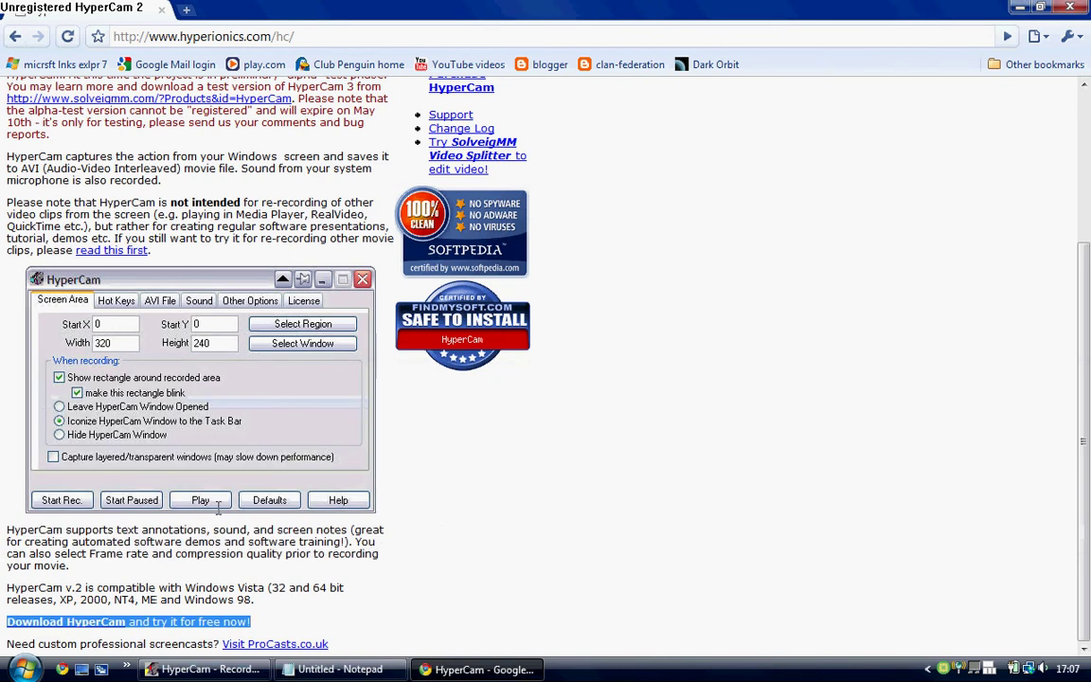
{"action": "left_click", "coordinate": [118, 618]}
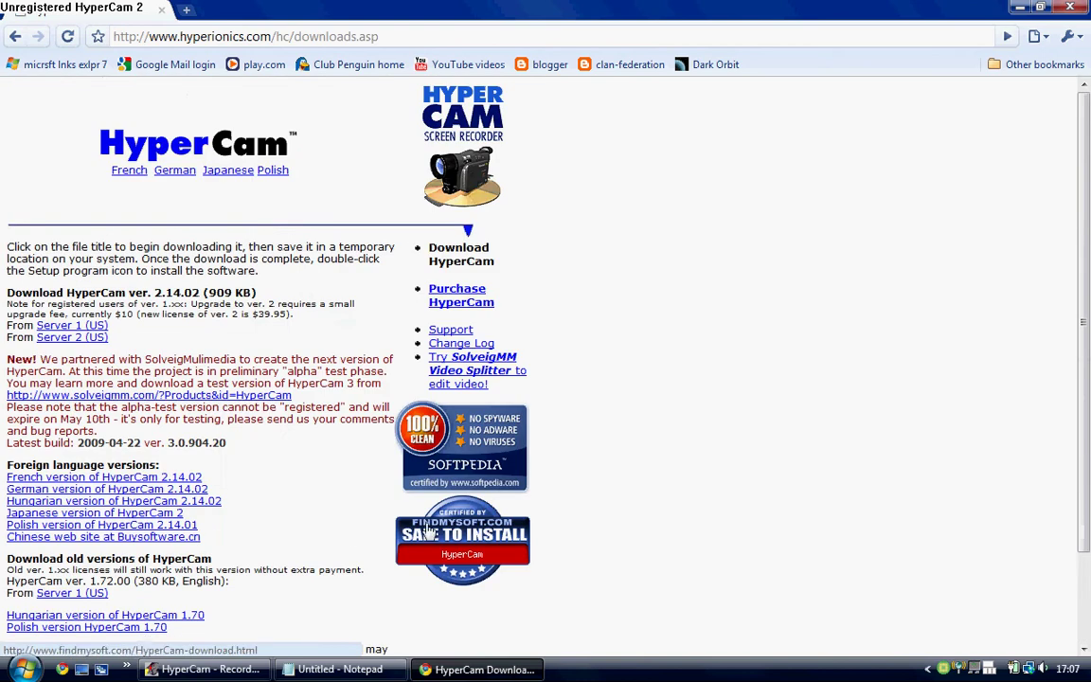
Step: Return to Notepad and replace the message with "it now gives you the option of hypercam in different languages"
{"action": "left_click", "coordinate": [333, 669]}
{"action": "key", "text": "BackSpace"}
{"action": "key", "text": "BackSpace"}
{"action": "key", "text": "BackSpace"}
{"action": "key", "text": "BackSpace"}
{"action": "key", "text": "BackSpace"}
{"action": "key", "text": "BackSpace"}
{"action": "key", "text": "BackSpace"}
{"action": "key", "text": "BackSpace"}
{"action": "key", "text": "BackSpace"}
{"action": "key", "text": "BackSpace"}
{"action": "key", "text": "BackSpace"}
{"action": "key", "text": "BackSpace"}
{"action": "key", "text": "BackSpace"}
{"action": "key", "text": "BackSpace"}
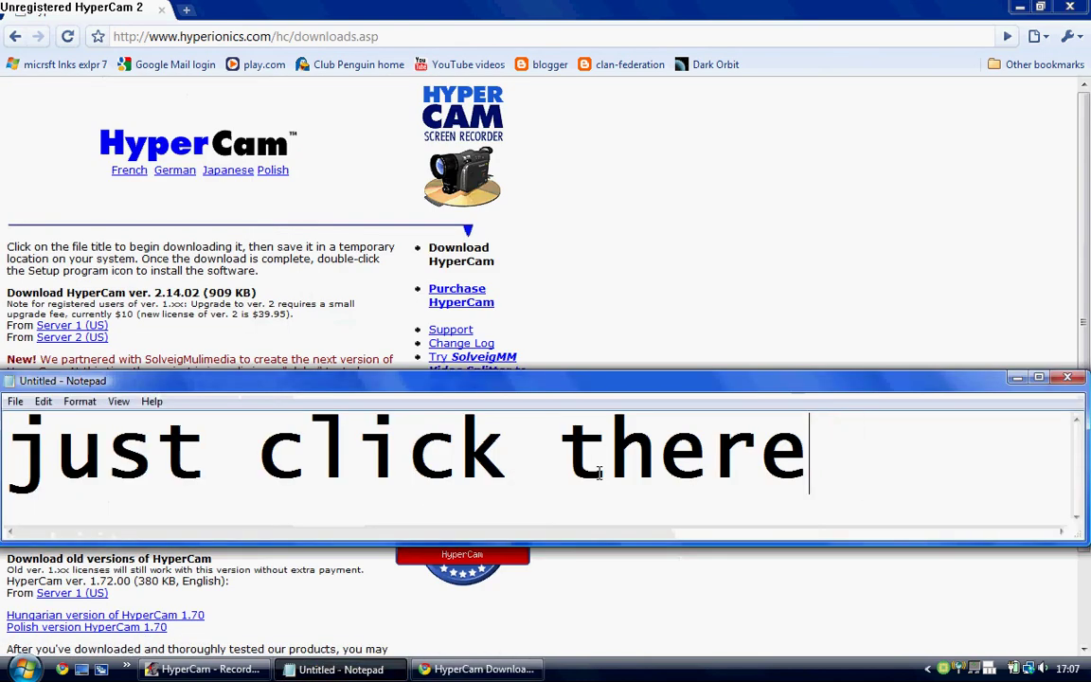
{"action": "key", "text": "BackSpace"}
{"action": "key", "text": "BackSpace"}
{"action": "key", "text": "BackSpace"}
{"action": "type", "text": "it no"}
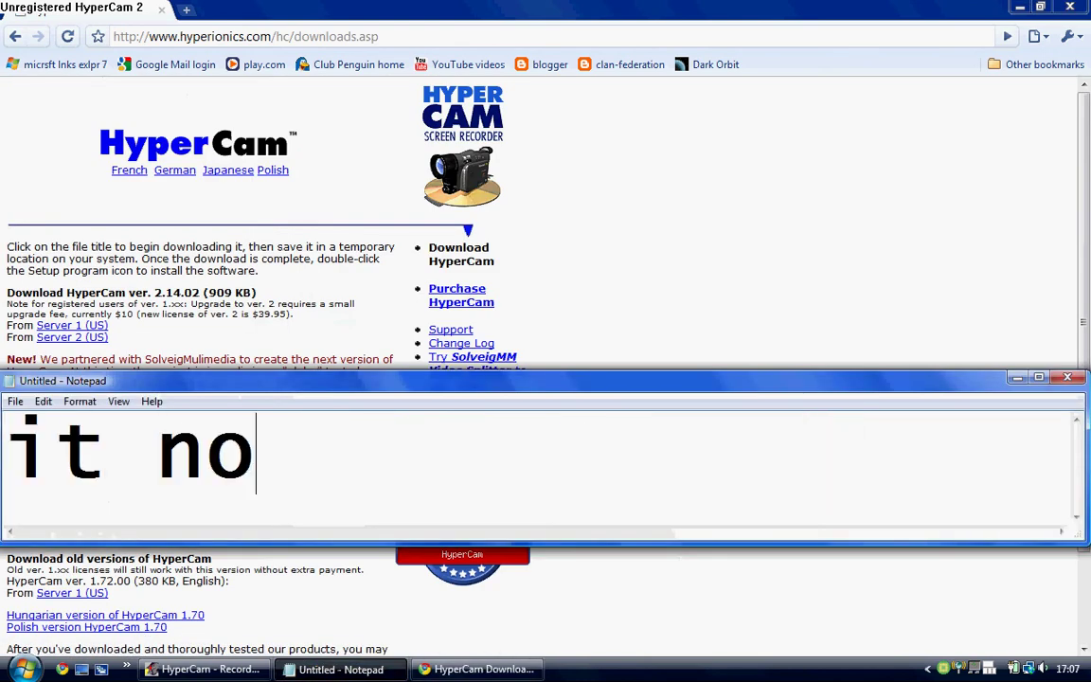
{"action": "type", "text": "w gives yloo"}
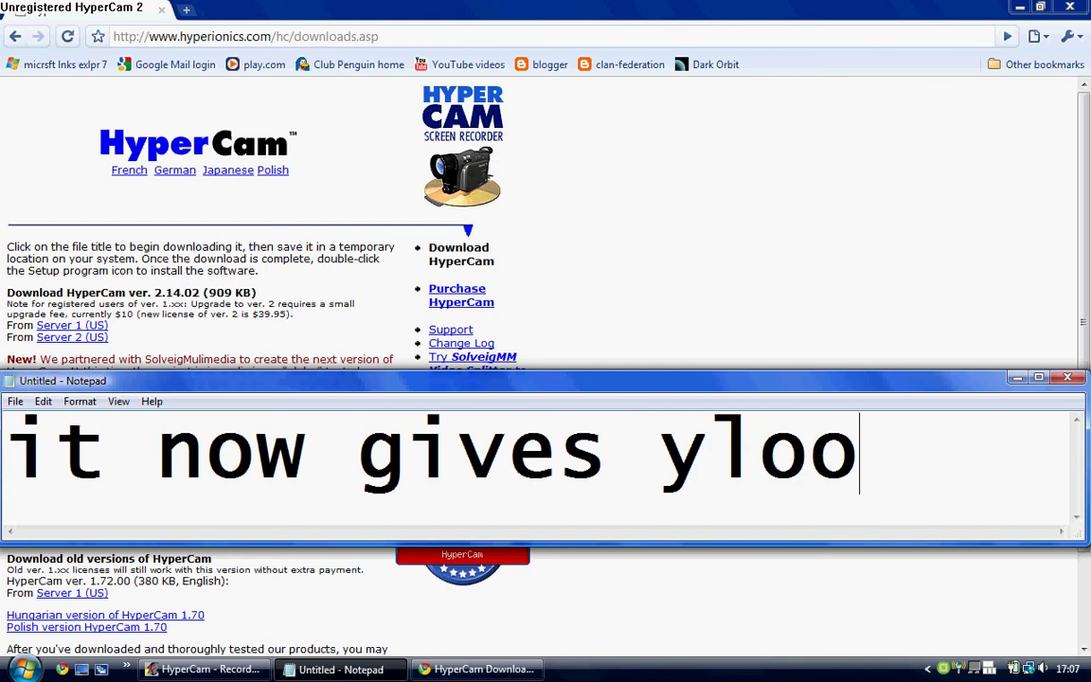
{"action": "key", "text": "BackSpace"}
{"action": "key", "text": "BackSpace"}
{"action": "key", "text": "BackSpace"}
{"action": "type", "text": "ou the "}
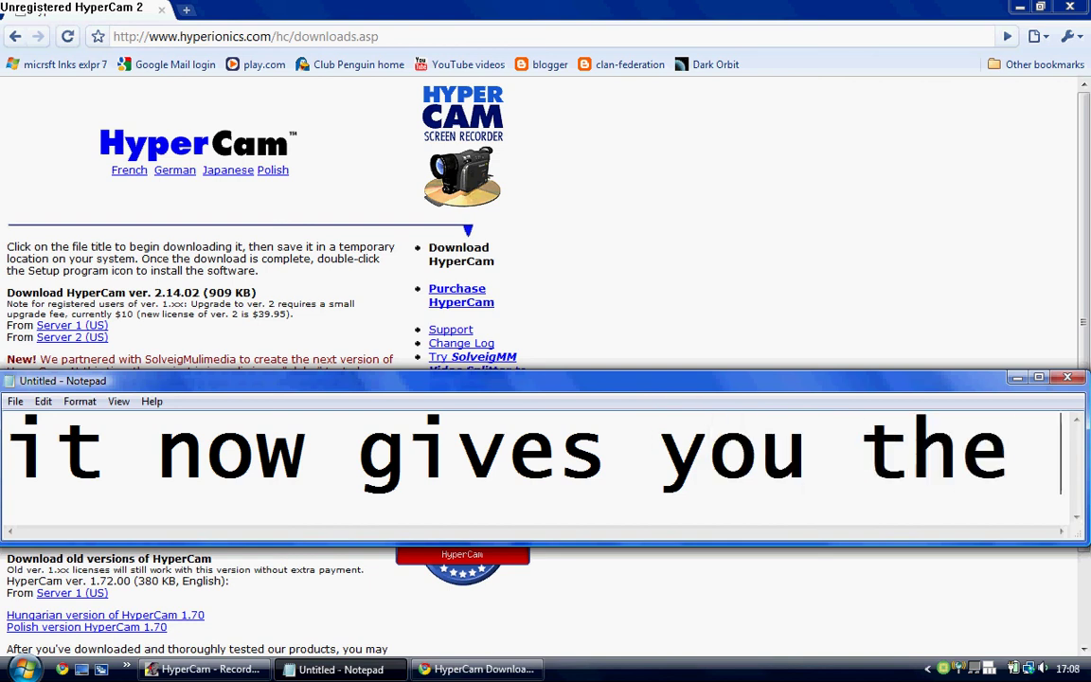
{"action": "type", "text": "option o"}
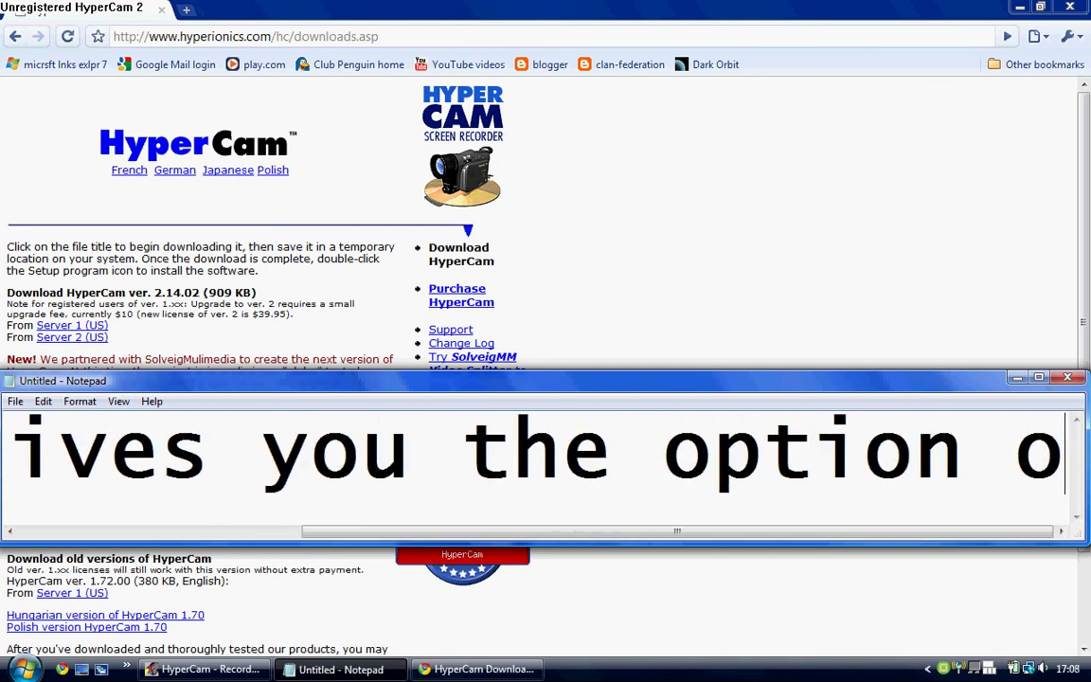
{"action": "type", "text": "f hyperc"}
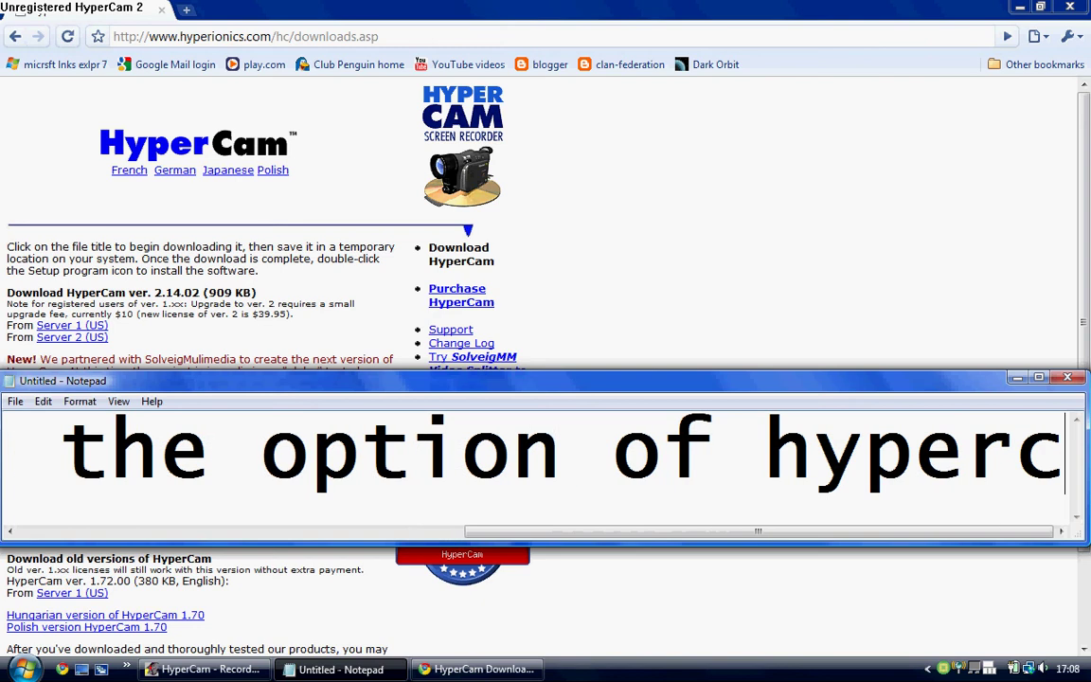
{"action": "type", "text": "am in different "}
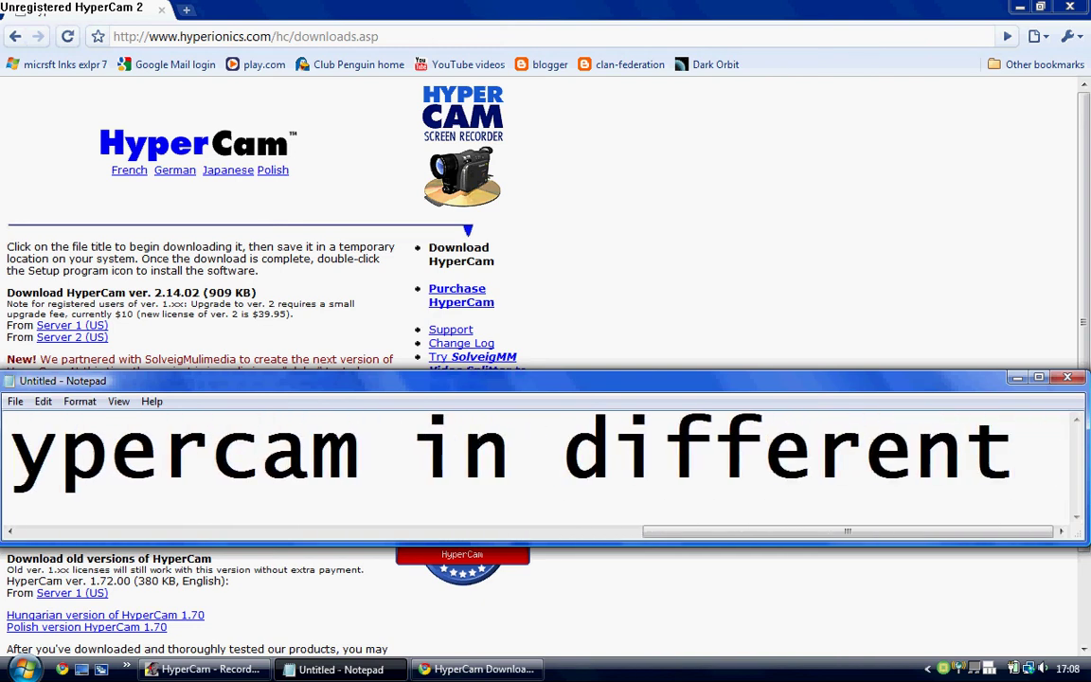
{"action": "type", "text": "languages"}
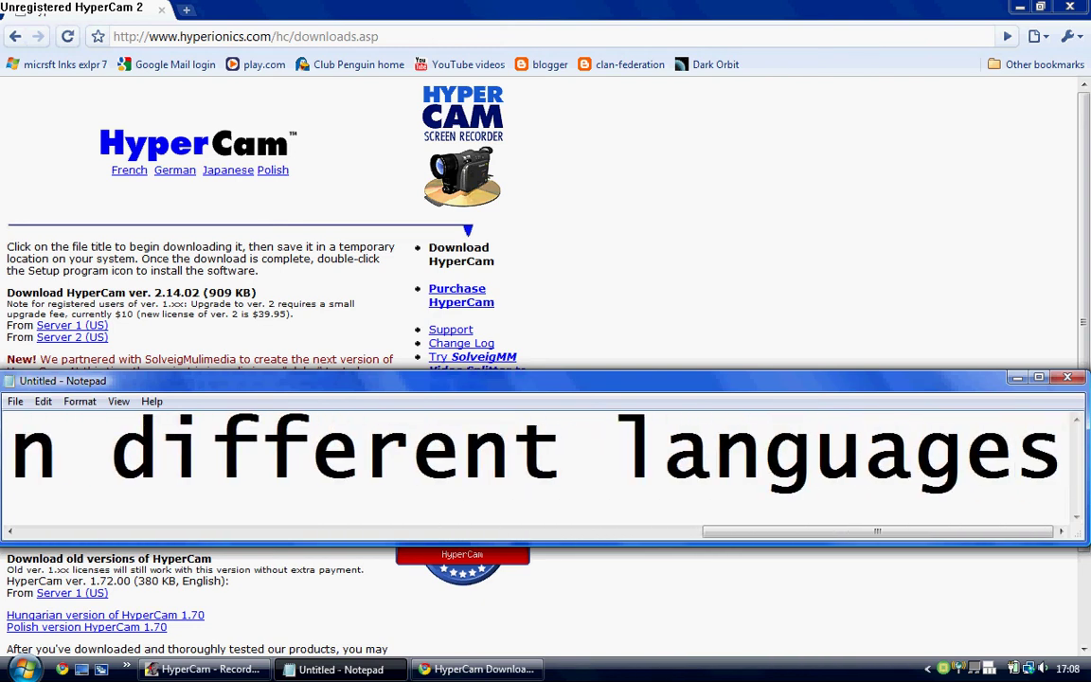
Step: Replace the note's text with "select server 1 or 2 (US & GBR/UK)"
{"action": "key", "text": "BackSpace"}
{"action": "key", "text": "BackSpace"}
{"action": "key", "text": "BackSpace"}
{"action": "key", "text": "BackSpace"}
{"action": "key", "text": "BackSpace"}
{"action": "key", "text": "BackSpace"}
{"action": "key", "text": "BackSpace"}
{"action": "key", "text": "BackSpace"}
{"action": "key", "text": "BackSpace"}
{"action": "key", "text": "BackSpace"}
{"action": "key", "text": "BackSpace"}
{"action": "key", "text": "BackSpace"}
{"action": "key", "text": "BackSpace"}
{"action": "key", "text": "BackSpace"}
{"action": "key", "text": "BackSpace"}
{"action": "key", "text": "BackSpace"}
{"action": "key", "text": "BackSpace"}
{"action": "key", "text": "BackSpace"}
{"action": "key", "text": "BackSpace"}
{"action": "key", "text": "BackSpace"}
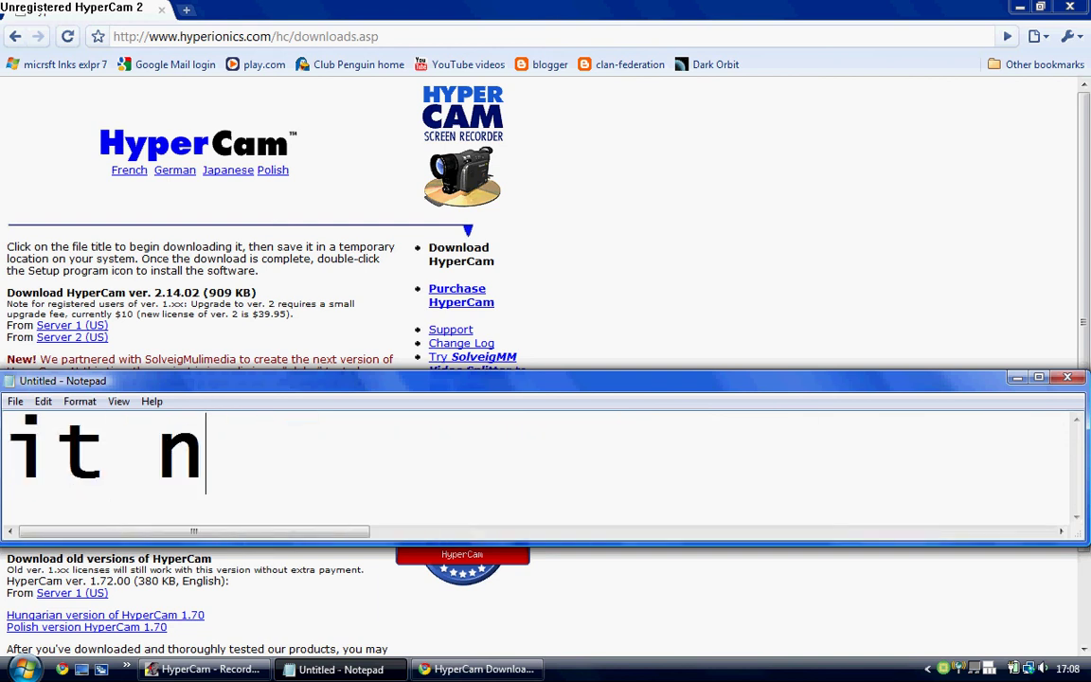
{"action": "key", "text": "BackSpace"}
{"action": "key", "text": "BackSpace"}
{"action": "key", "text": "BackSpace"}
{"action": "key", "text": "BackSpace"}
{"action": "type", "text": "seles"}
{"action": "key", "text": "BackSpace"}
{"action": "type", "text": "c"}
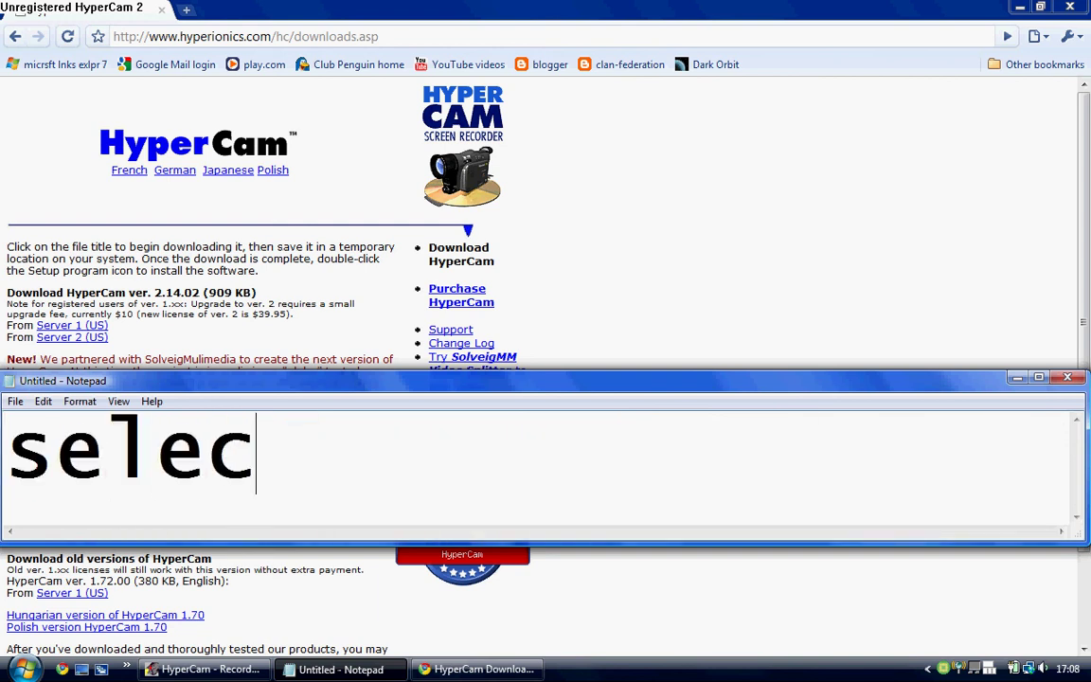
{"action": "type", "text": "t "}
{"action": "type", "text": "ser"}
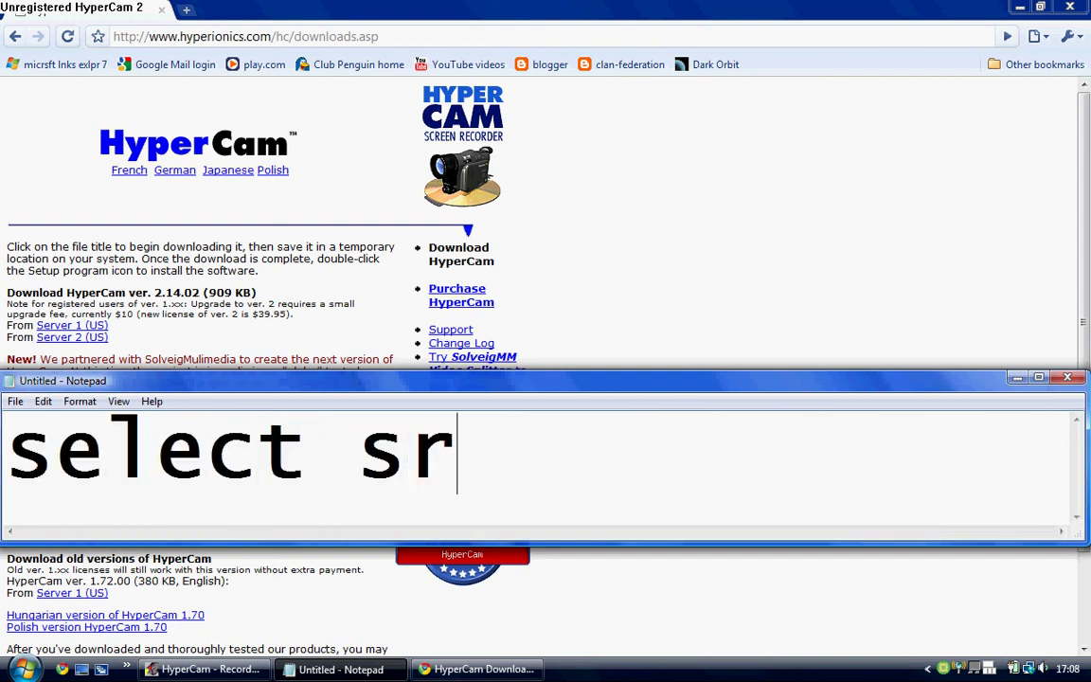
{"action": "key", "text": "BackSpace"}
{"action": "type", "text": "erver 1 "}
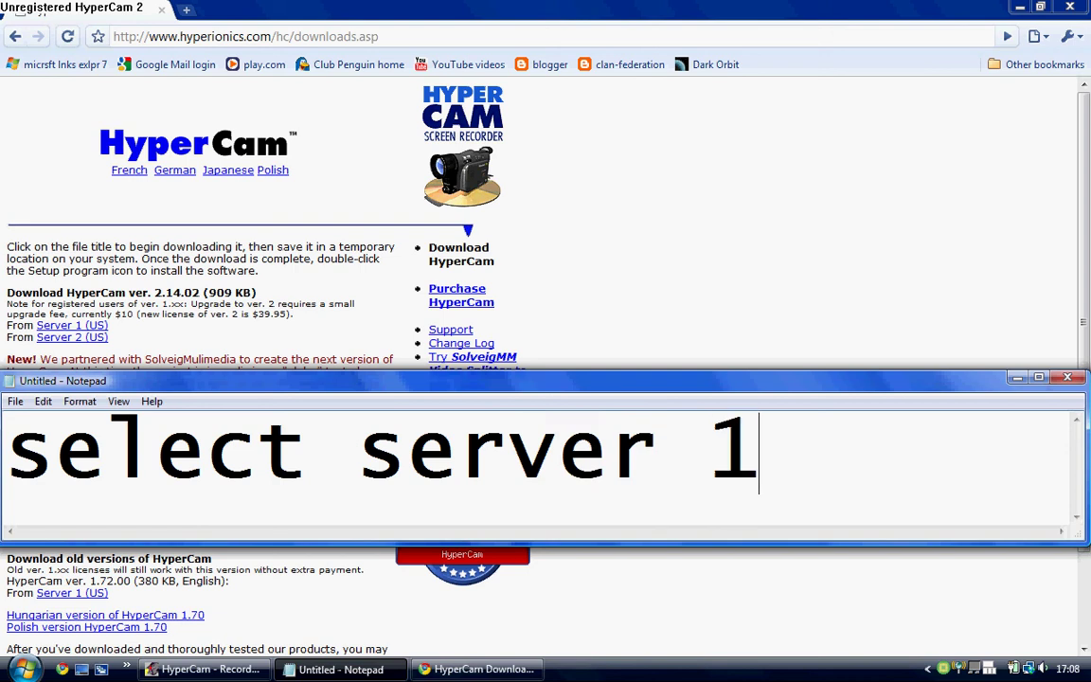
{"action": "type", "text": "or 2"}
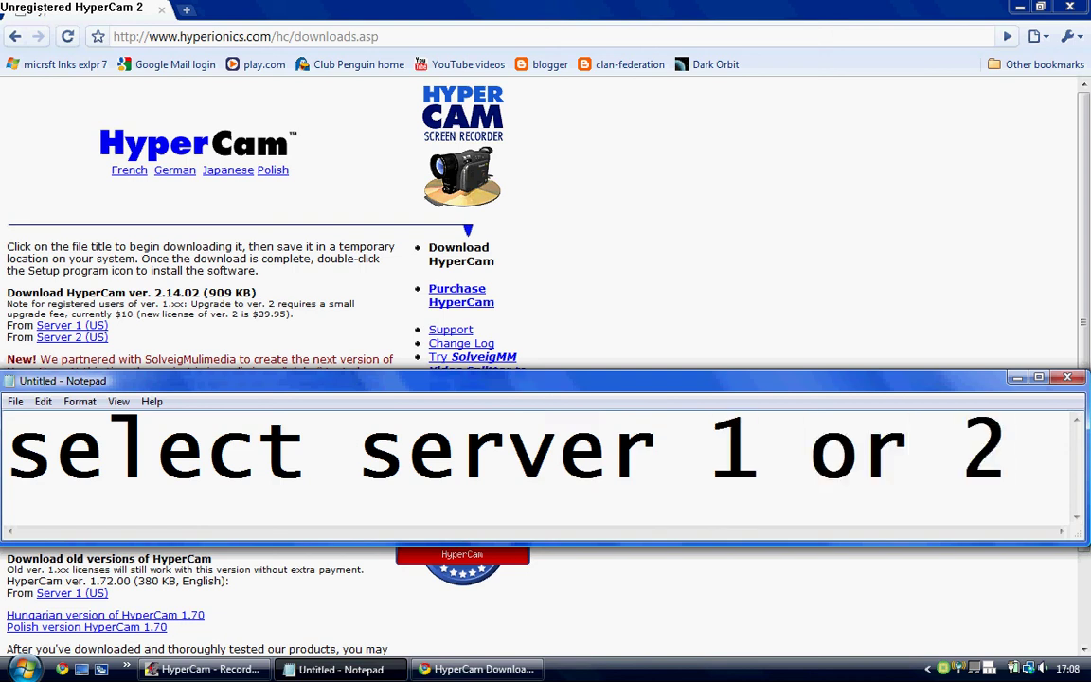
{"action": "type", "text": " (US"}
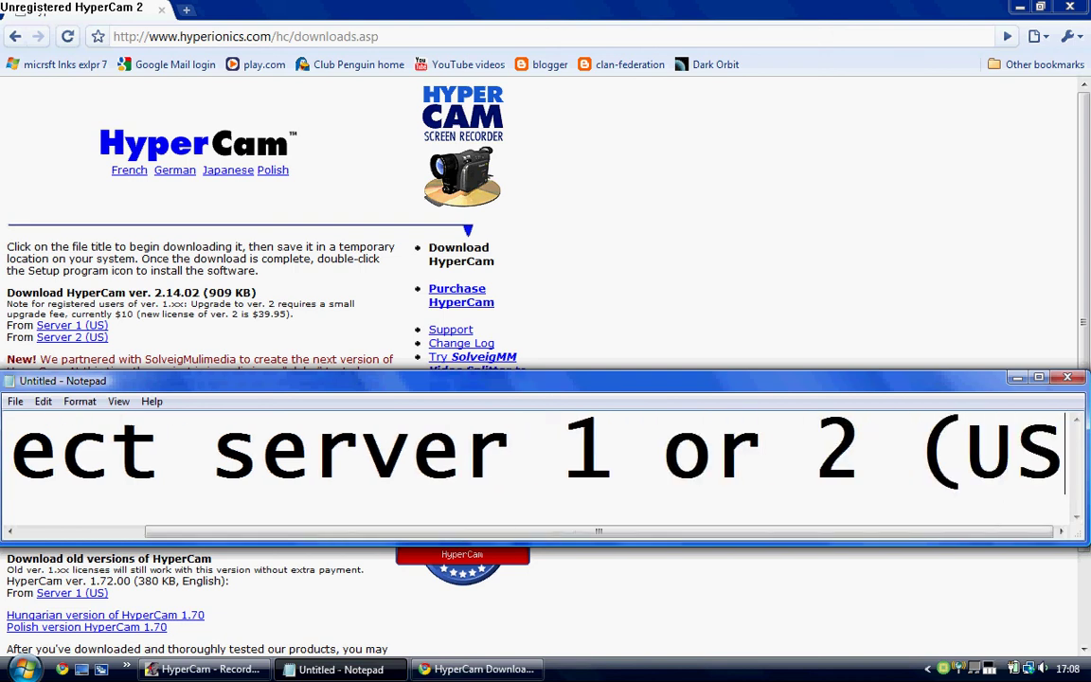
{"action": "type", "text": " & "}
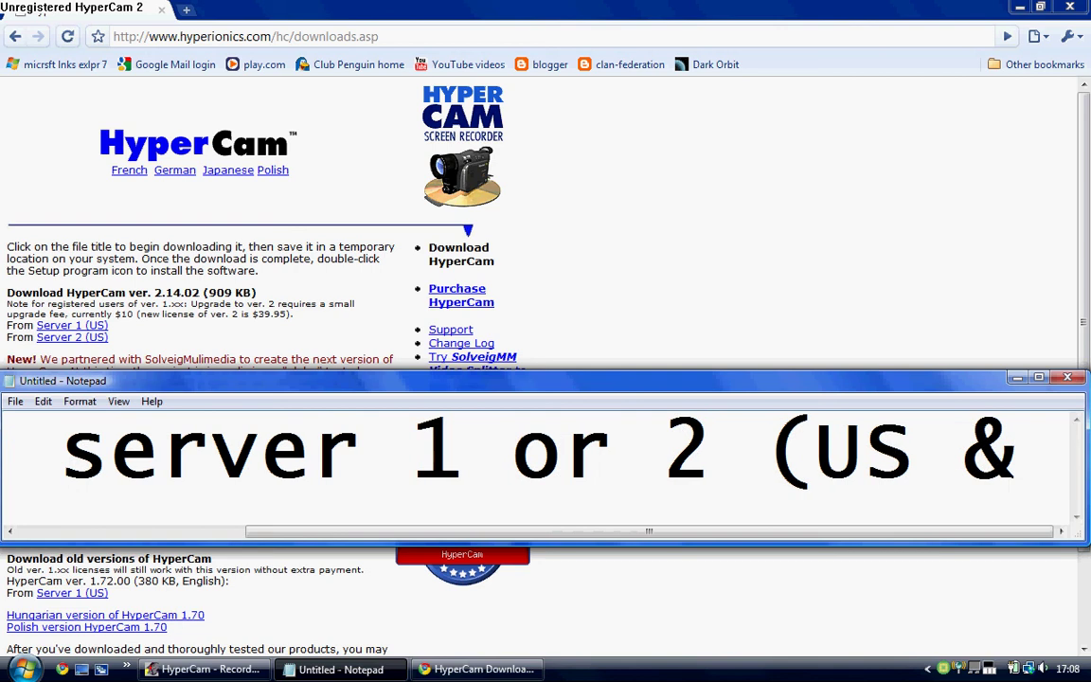
{"action": "type", "text": "GB"}
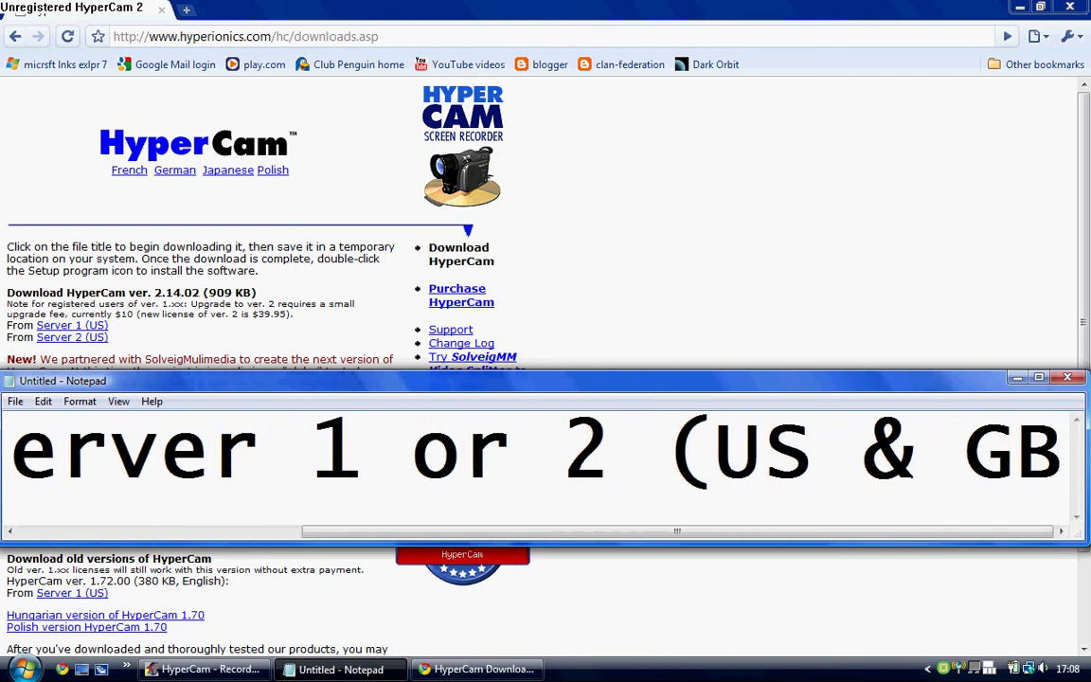
{"action": "type", "text": "R/"}
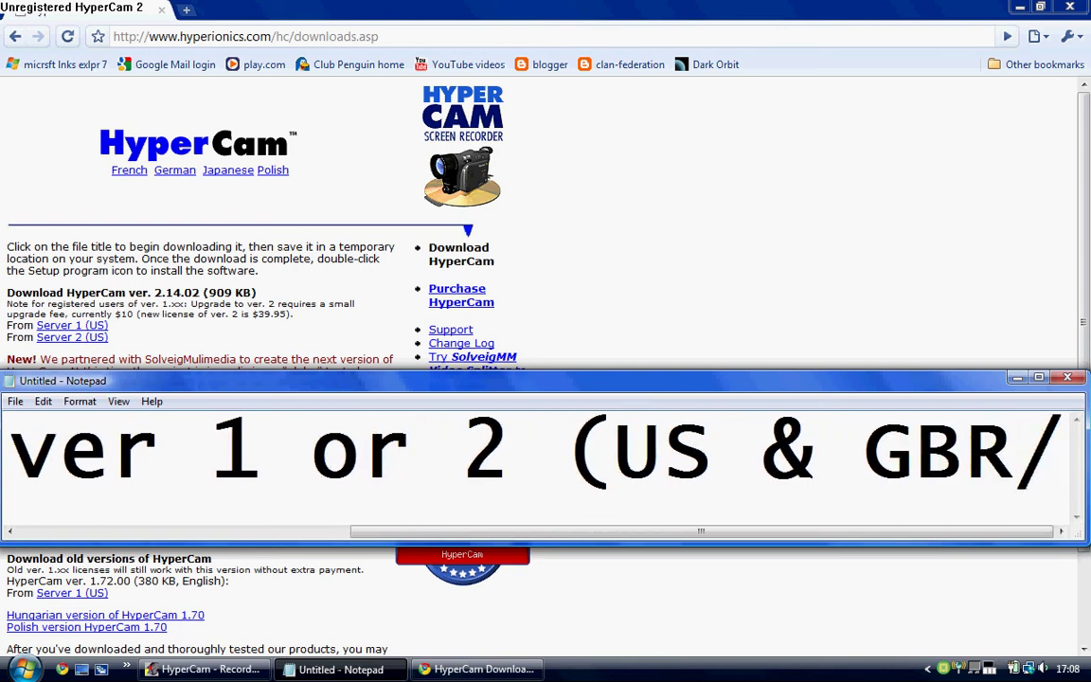
{"action": "type", "text": "UK)"}
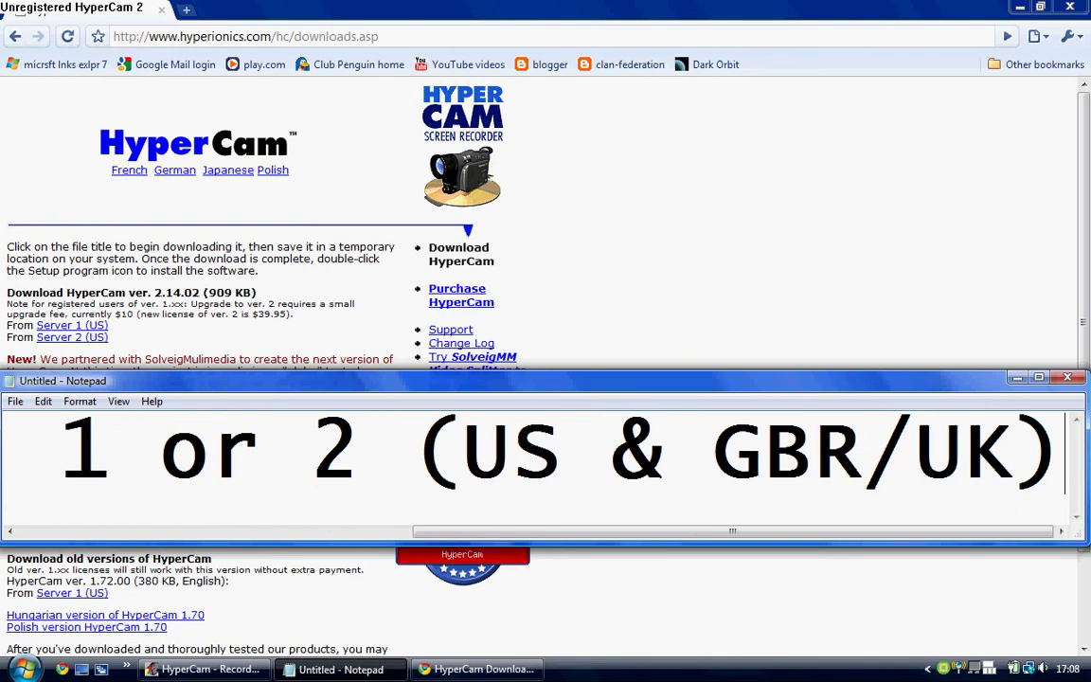
Step: Delete the server message from the note and minimize Notepad to uncover the HyperCam downloads page
{"action": "key", "text": "BackSpace"}
{"action": "key", "text": "BackSpace"}
{"action": "key", "text": "BackSpace"}
{"action": "key", "text": "BackSpace"}
{"action": "key", "text": "BackSpace"}
{"action": "key", "text": "BackSpace"}
{"action": "key", "text": "BackSpace"}
{"action": "key", "text": "BackSpace"}
{"action": "key", "text": "BackSpace"}
{"action": "key", "text": "BackSpace"}
{"action": "key", "text": "BackSpace"}
{"action": "key", "text": "BackSpace"}
{"action": "key", "text": "BackSpace"}
{"action": "key", "text": "BackSpace"}
{"action": "key", "text": "BackSpace"}
{"action": "key", "text": "BackSpace"}
{"action": "key", "text": "BackSpace"}
{"action": "key", "text": "BackSpace"}
{"action": "key", "text": "BackSpace"}
{"action": "key", "text": "BackSpace"}
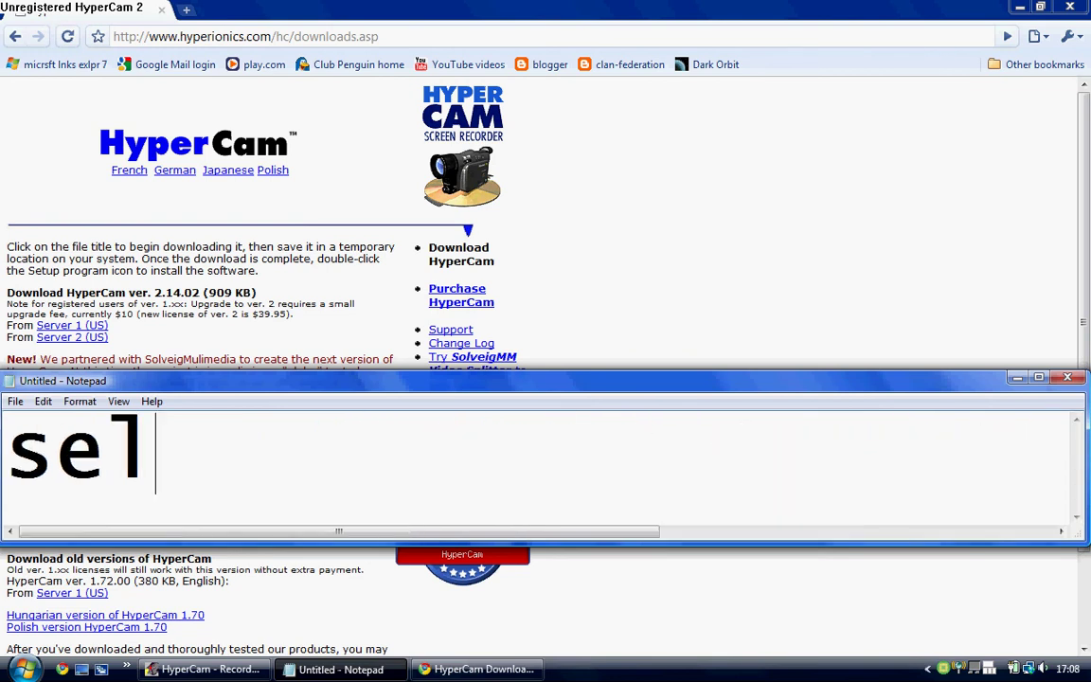
{"action": "left_click", "coordinate": [1017, 377]}
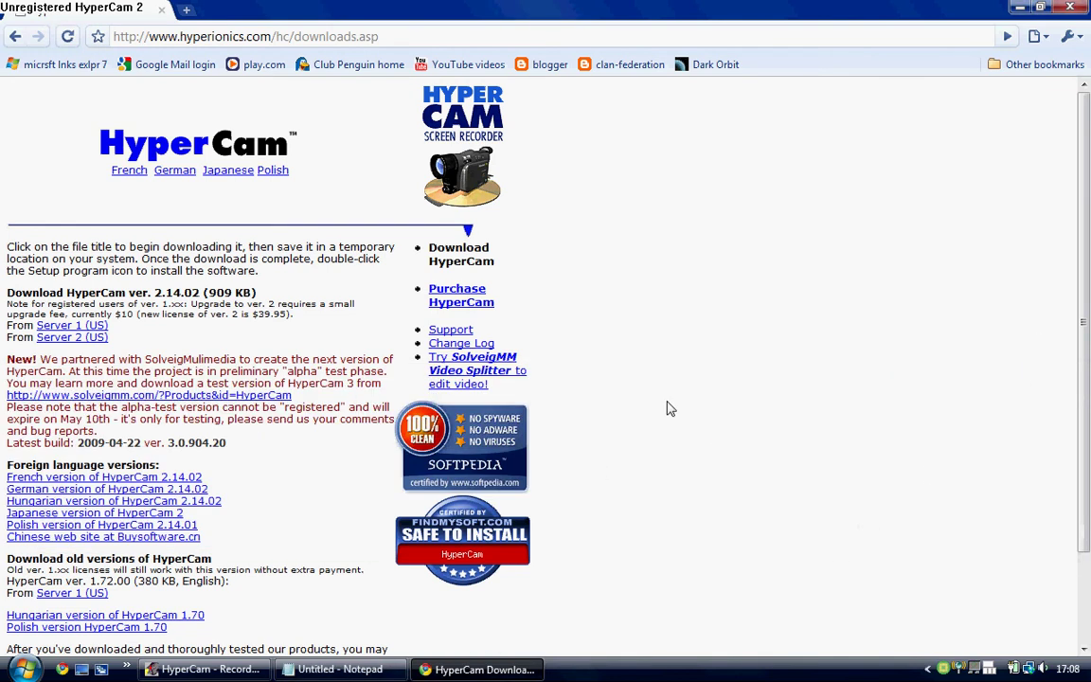
Step: Highlight the Server 1 and Server 2 download links, and write "i already have it obviously" in Notepad
{"action": "left_click_drag", "start_coordinate": [124, 333], "coordinate": [31, 324]}
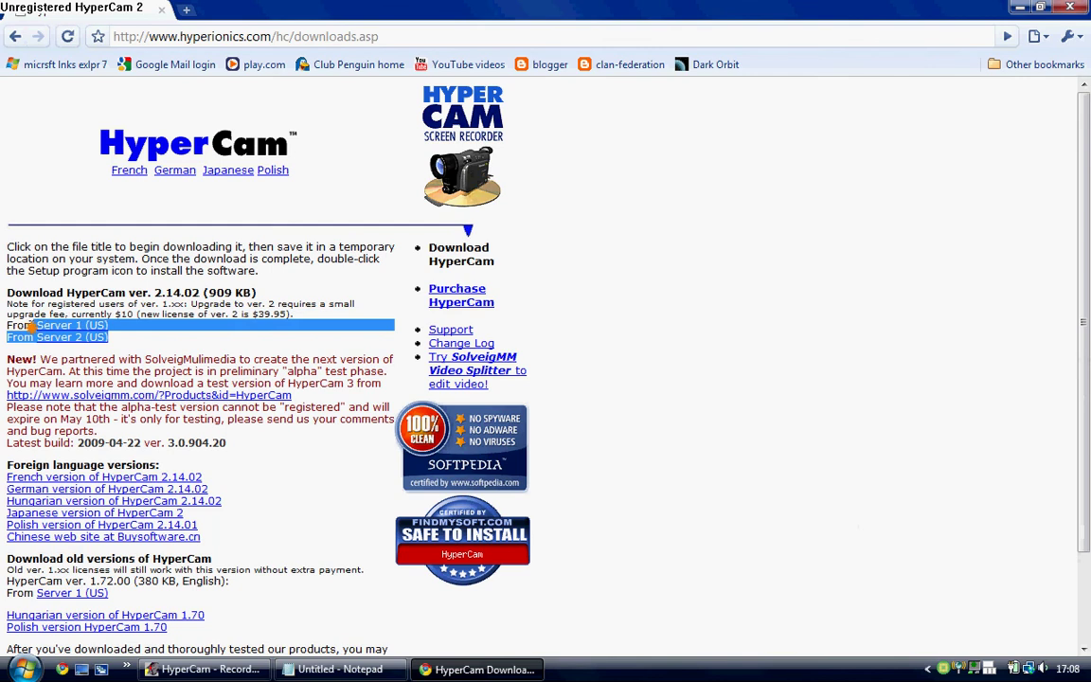
{"action": "left_click", "coordinate": [142, 347]}
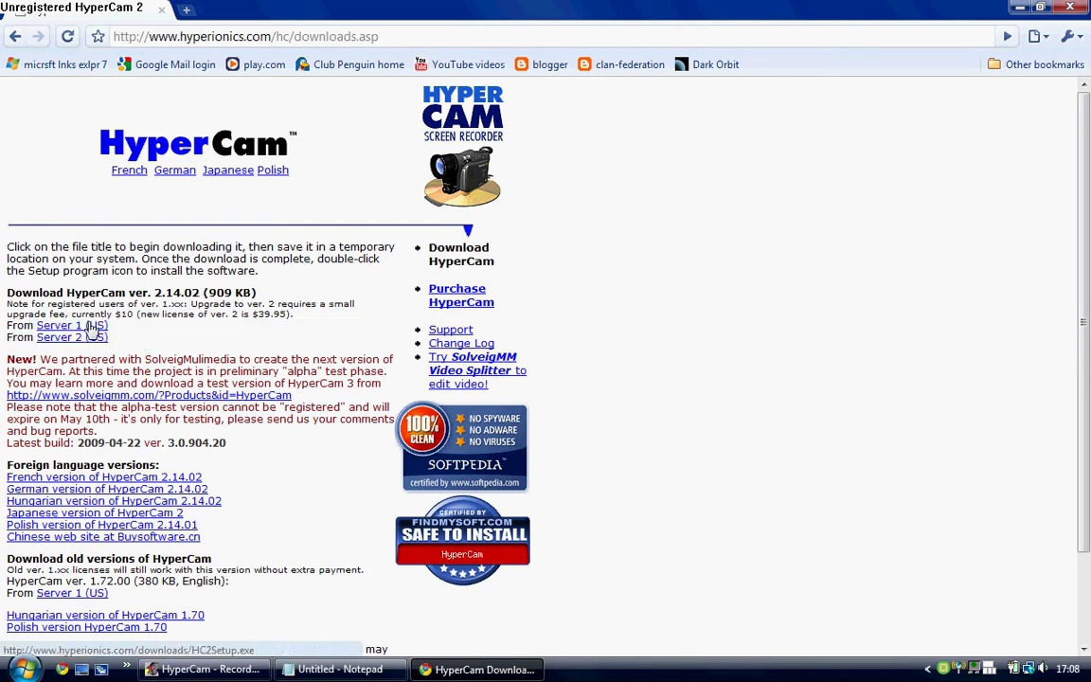
{"action": "left_click", "coordinate": [336, 668]}
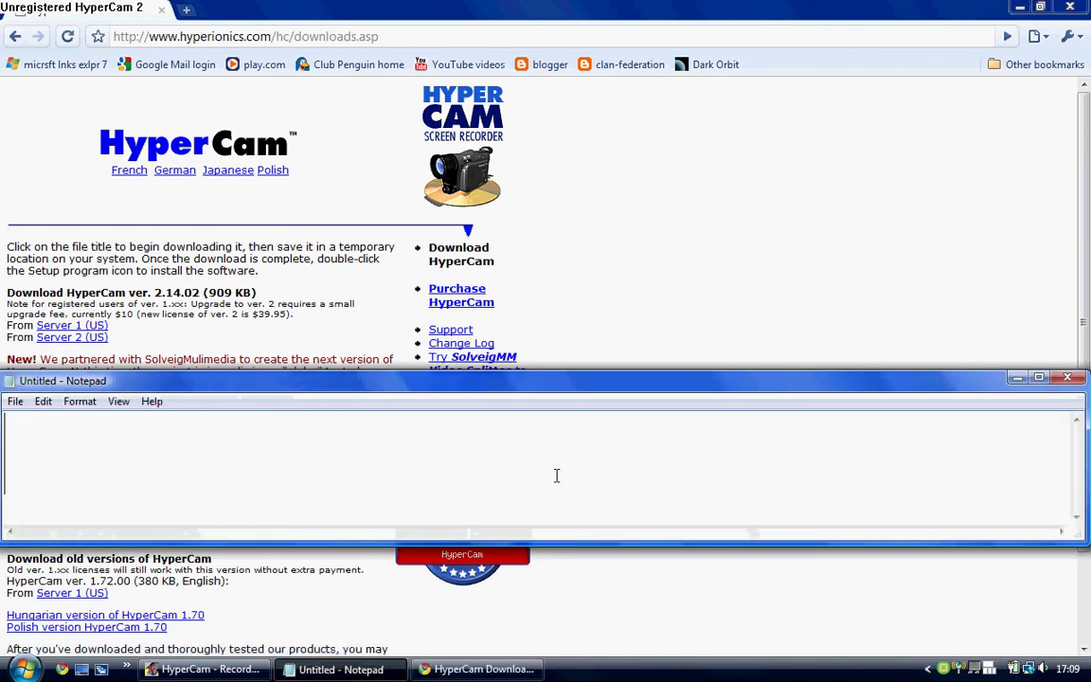
{"action": "type", "text": "i already "}
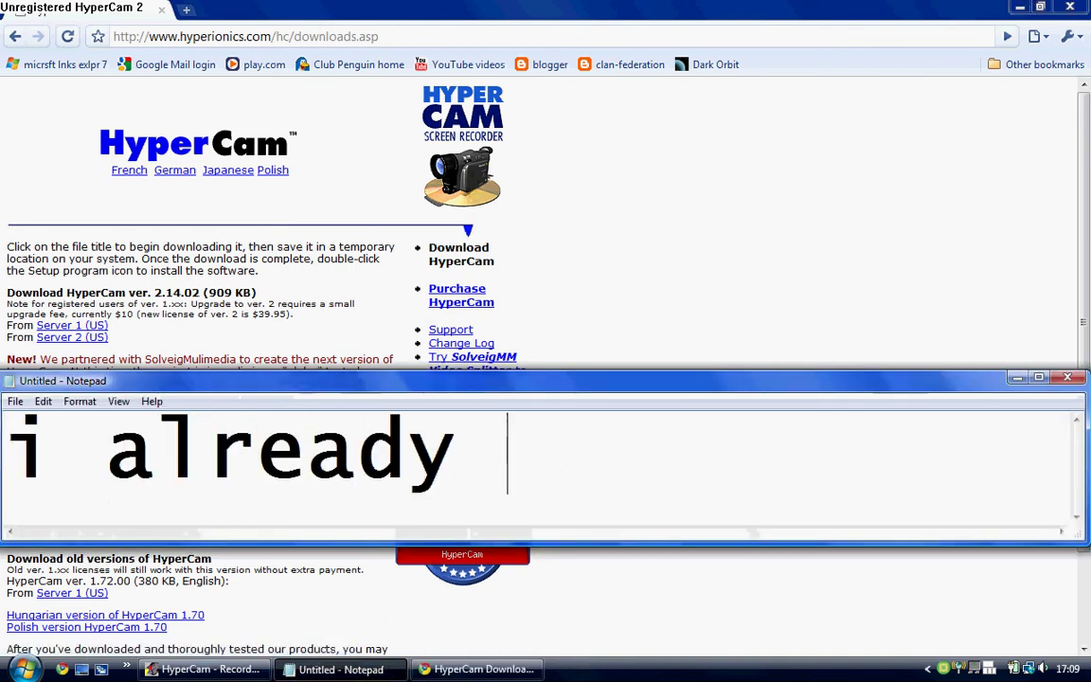
{"action": "type", "text": "have it o"}
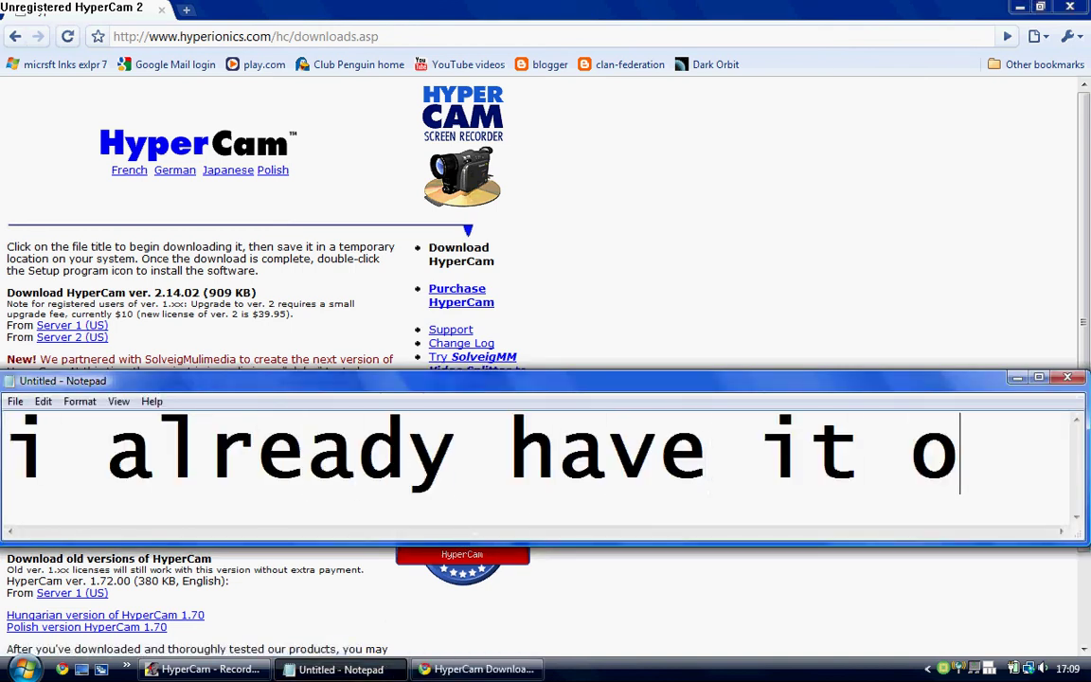
{"action": "type", "text": "bviously"}
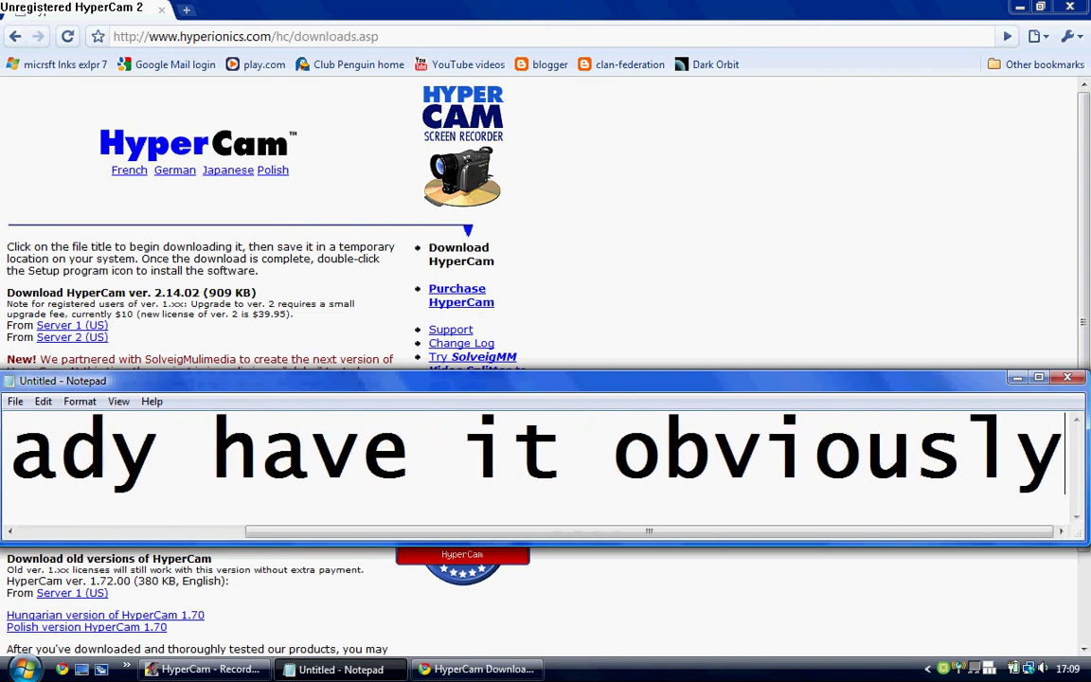
Step: Replace the note's text with "i downloads in 10 odd seconds"
{"action": "key", "text": "BackSpace"}
{"action": "key", "text": "BackSpace"}
{"action": "key", "text": "BackSpace"}
{"action": "key", "text": "BackSpace"}
{"action": "key", "text": "BackSpace"}
{"action": "key", "text": "BackSpace"}
{"action": "key", "text": "BackSpace"}
{"action": "key", "text": "BackSpace"}
{"action": "key", "text": "BackSpace"}
{"action": "key", "text": "BackSpace"}
{"action": "key", "text": "BackSpace"}
{"action": "key", "text": "BackSpace"}
{"action": "key", "text": "BackSpace"}
{"action": "key", "text": "BackSpace"}
{"action": "key", "text": "BackSpace"}
{"action": "key", "text": "BackSpace"}
{"action": "key", "text": "BackSpace"}
{"action": "key", "text": "BackSpace"}
{"action": "key", "text": "BackSpace"}
{"action": "key", "text": "BackSpace"}
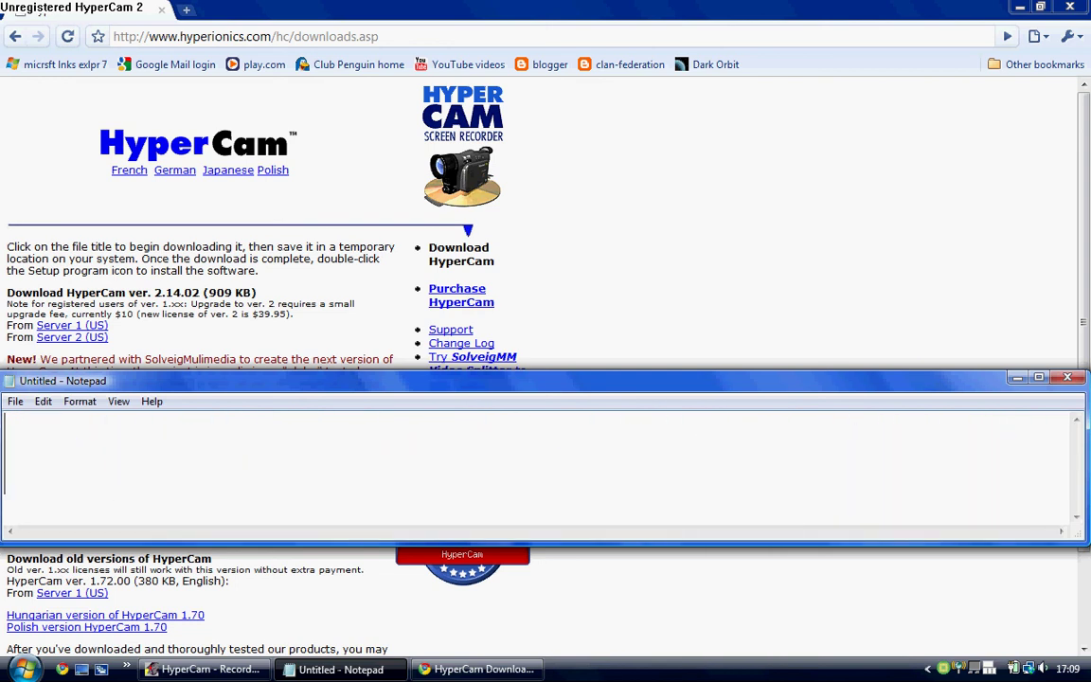
{"action": "type", "text": "i down"}
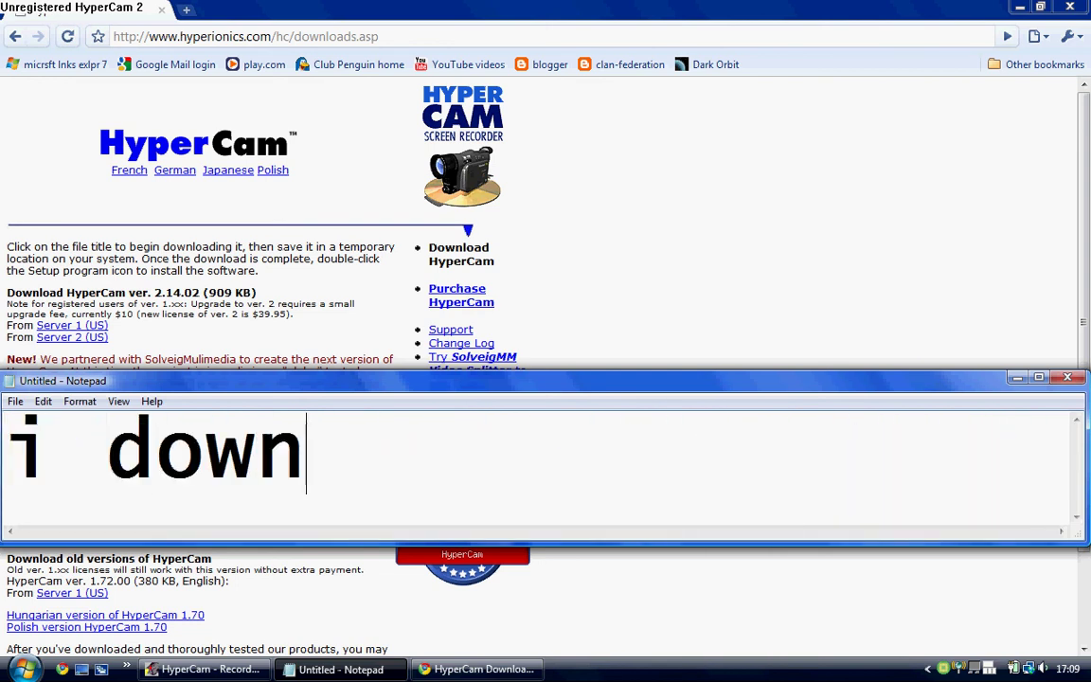
{"action": "type", "text": "loads in "}
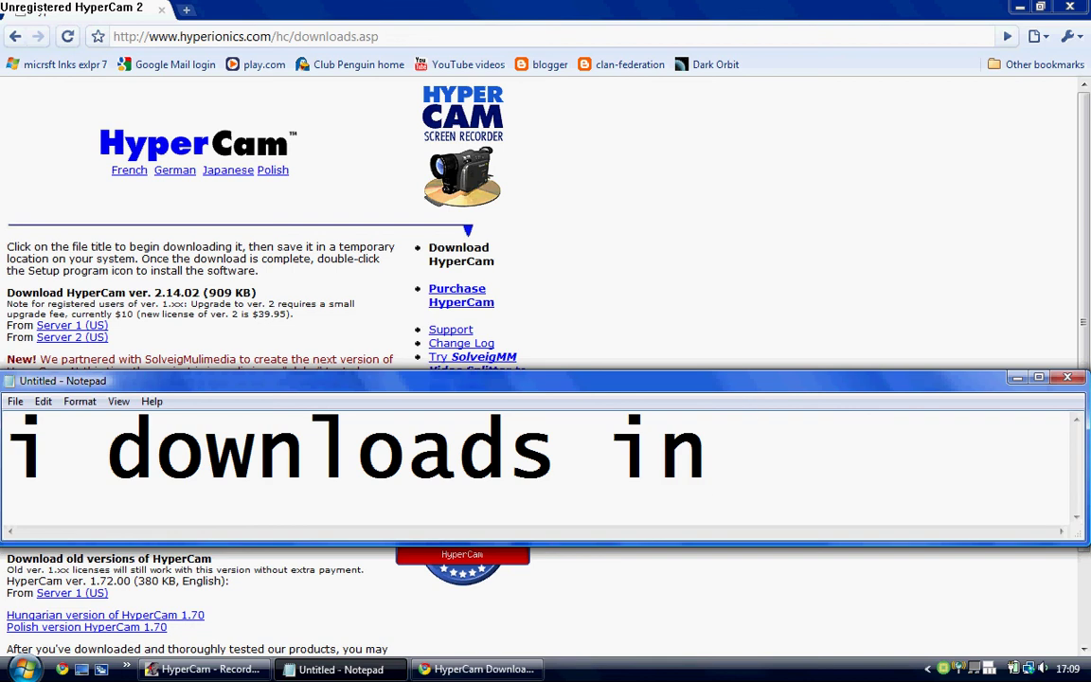
{"action": "type", "text": "10 odd seconds"}
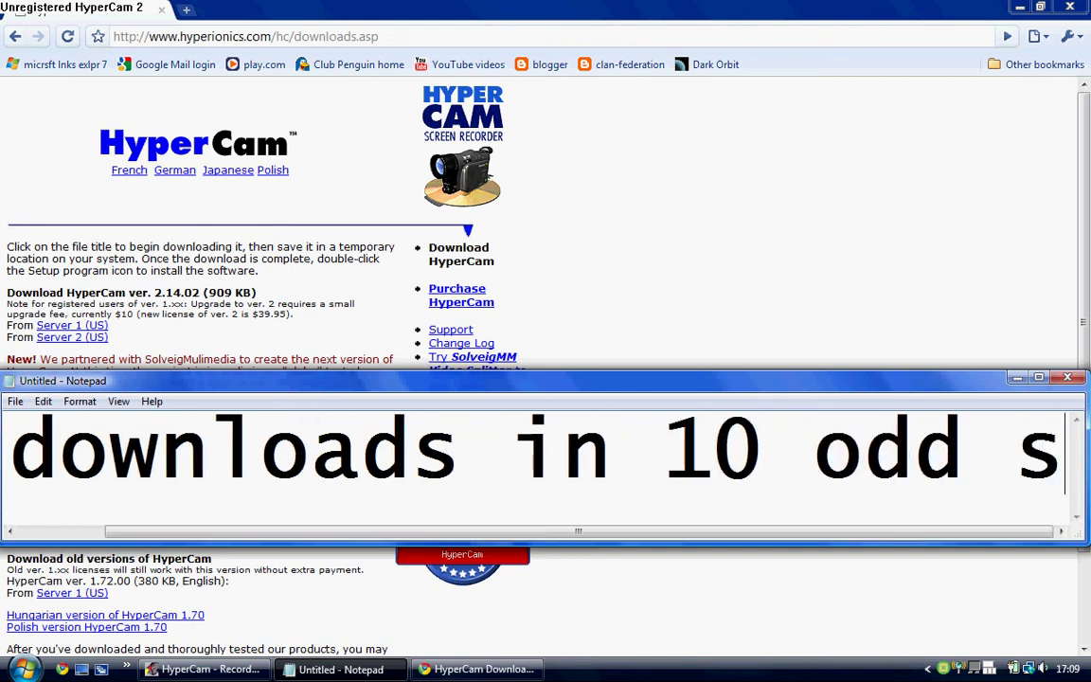
Step: Shorten the end of the note's message from "10 odd seconds" to "10secs"
{"action": "key", "text": "BackSpace"}
{"action": "key", "text": "BackSpace"}
{"action": "key", "text": "BackSpace"}
{"action": "key", "text": "BackSpace"}
{"action": "key", "text": "BackSpace"}
{"action": "key", "text": "BackSpace"}
{"action": "key", "text": "BackSpace"}
{"action": "key", "text": "BackSpace"}
{"action": "key", "text": "BackSpace"}
{"action": "key", "text": "BackSpace"}
{"action": "key", "text": "BackSpace"}
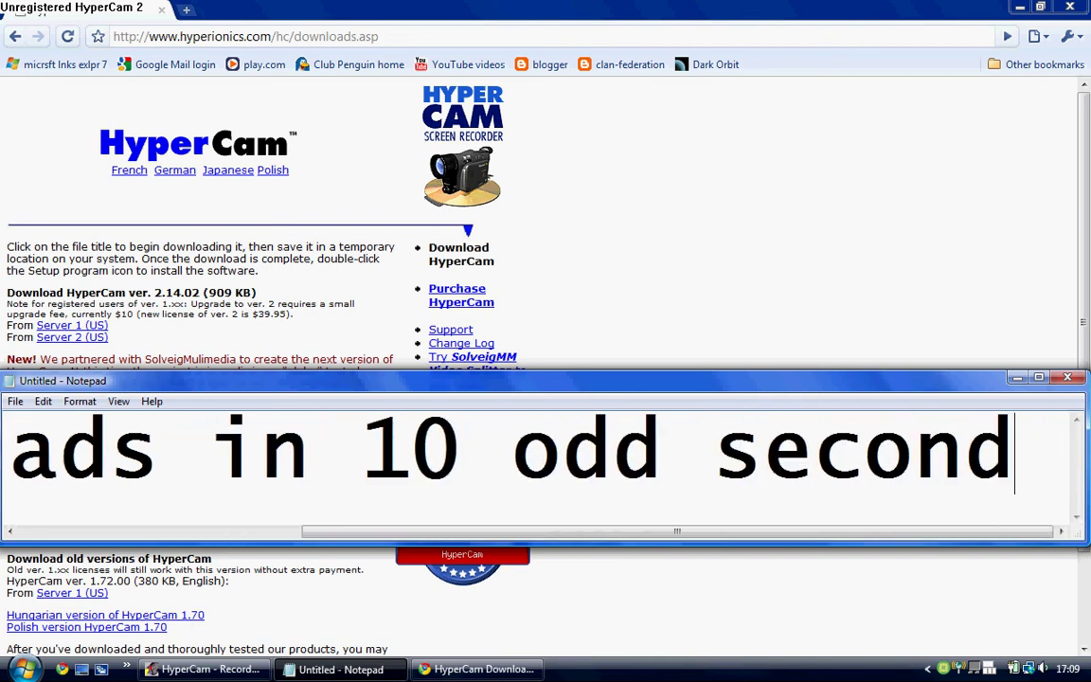
{"action": "type", "text": "secs"}
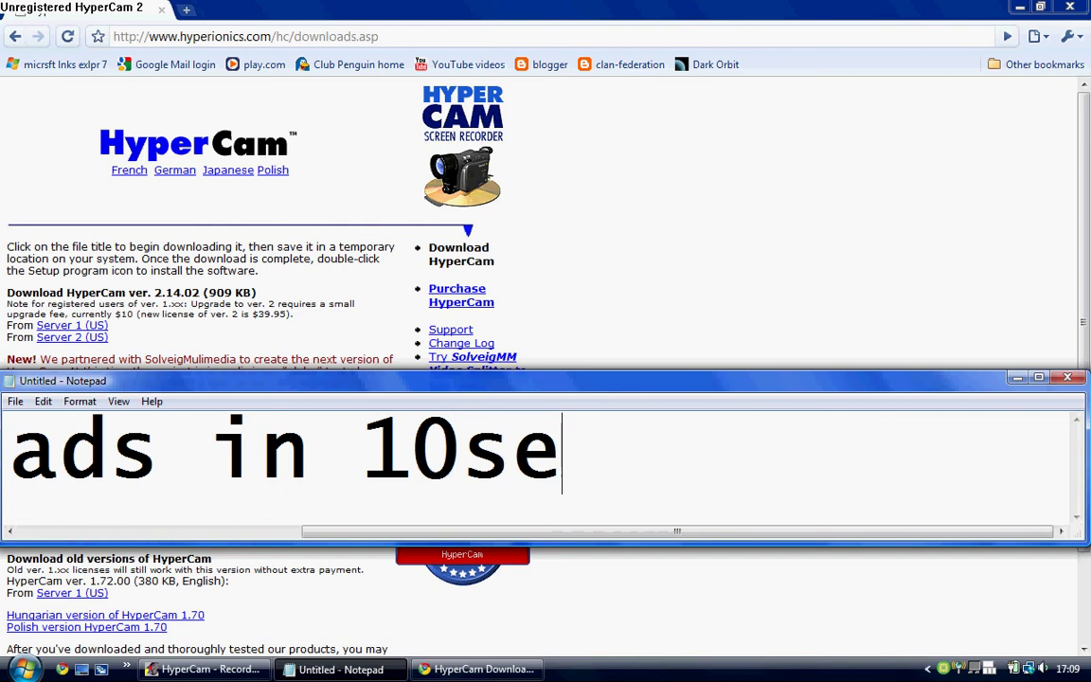
Step: Delete the download-time message from the note and minimize Notepad
{"action": "key", "text": "BackSpace"}
{"action": "key", "text": "BackSpace"}
{"action": "key", "text": "BackSpace"}
{"action": "key", "text": "BackSpace"}
{"action": "key", "text": "BackSpace"}
{"action": "key", "text": "BackSpace"}
{"action": "key", "text": "BackSpace"}
{"action": "key", "text": "BackSpace"}
{"action": "key", "text": "BackSpace"}
{"action": "key", "text": "BackSpace"}
{"action": "key", "text": "BackSpace"}
{"action": "key", "text": "BackSpace"}
{"action": "key", "text": "BackSpace"}
{"action": "key", "text": "BackSpace"}
{"action": "key", "text": "BackSpace"}
{"action": "key", "text": "BackSpace"}
{"action": "key", "text": "BackSpace"}
{"action": "key", "text": "BackSpace"}
{"action": "key", "text": "BackSpace"}
{"action": "key", "text": "BackSpace"}
{"action": "key", "text": "BackSpace"}
{"action": "key", "text": "BackSpace"}
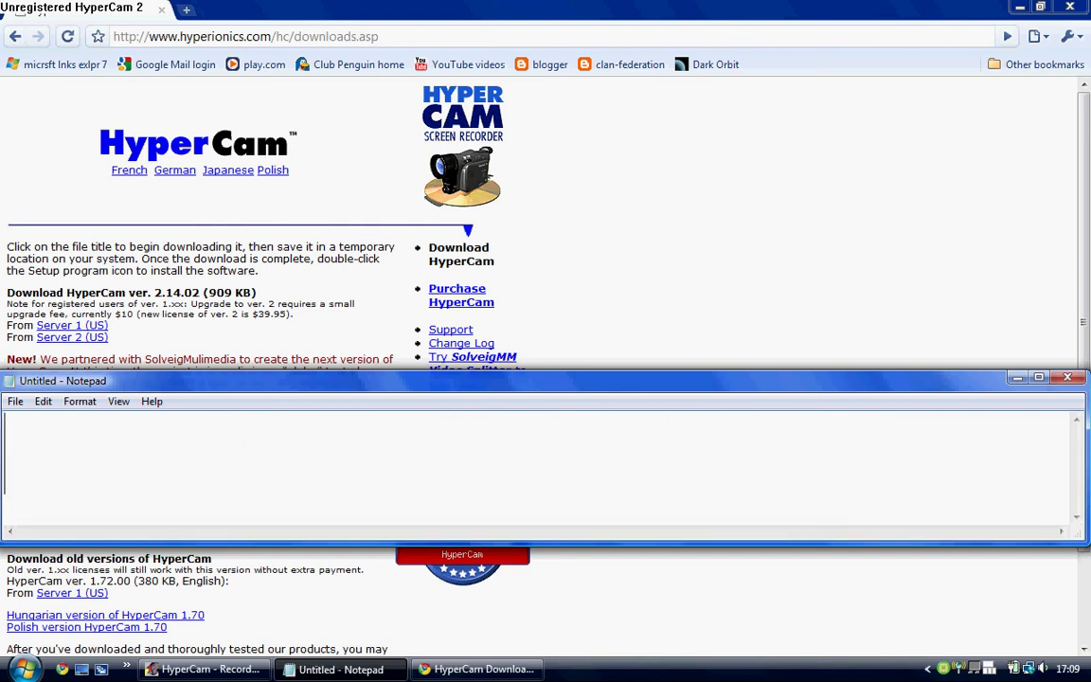
{"action": "left_click", "coordinate": [1015, 377]}
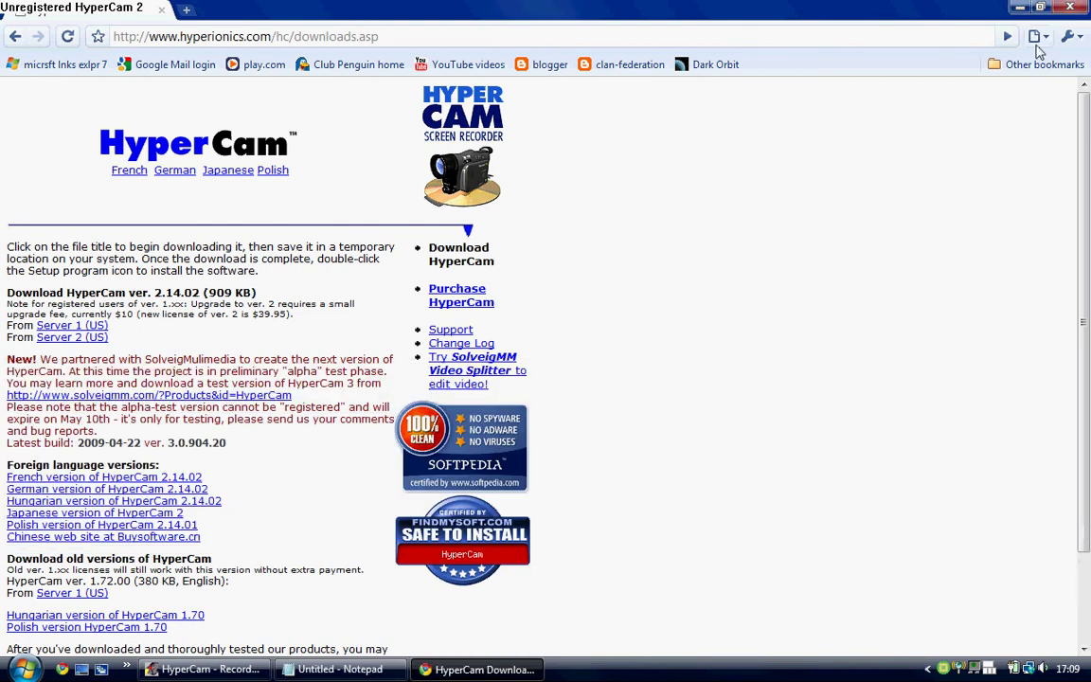
Step: Close the browser window and write "now for the demo" in Notepad
{"action": "left_click", "coordinate": [1070, 8]}
{"action": "left_click", "coordinate": [336, 670]}
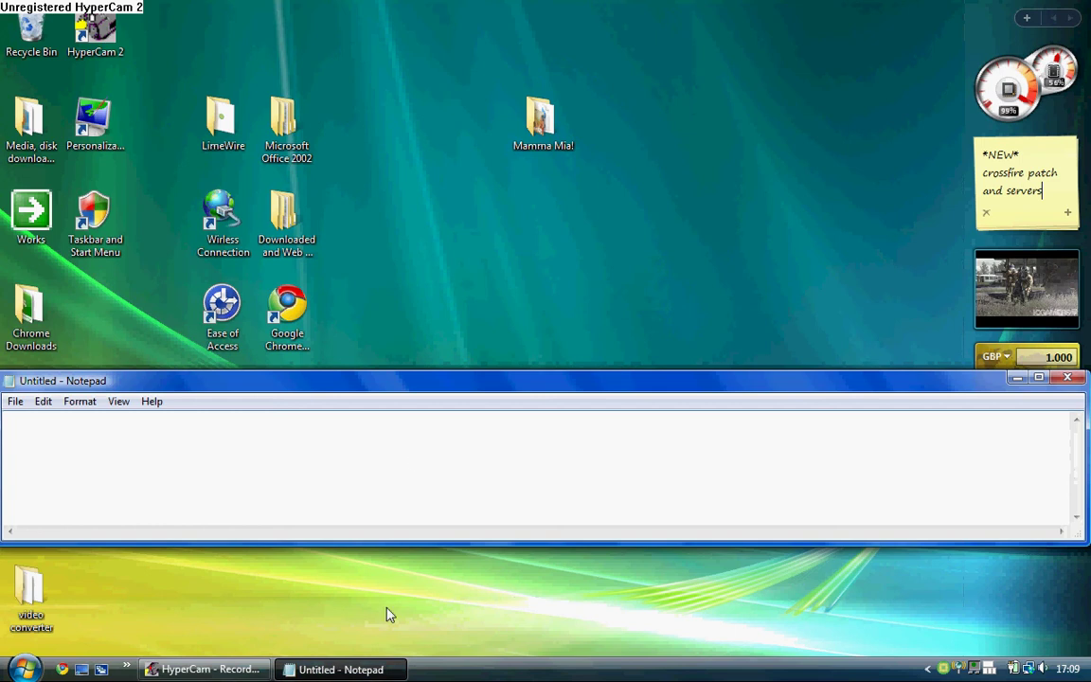
{"action": "key", "text": "BackSpace"}
{"action": "type", "text": "no"}
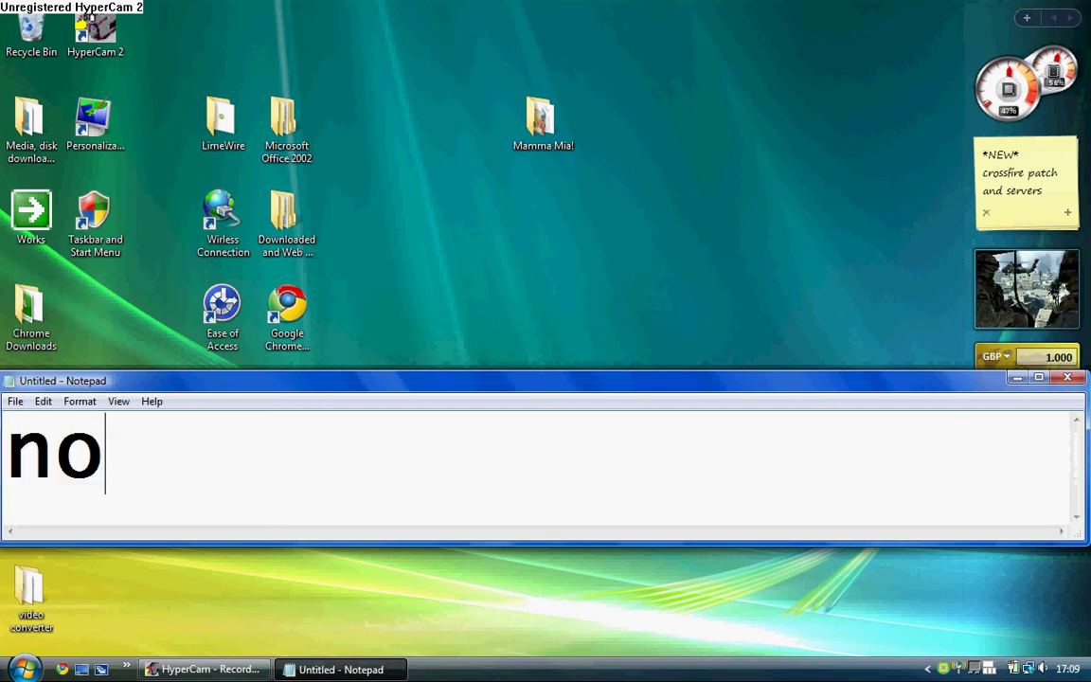
{"action": "type", "text": "w for the"}
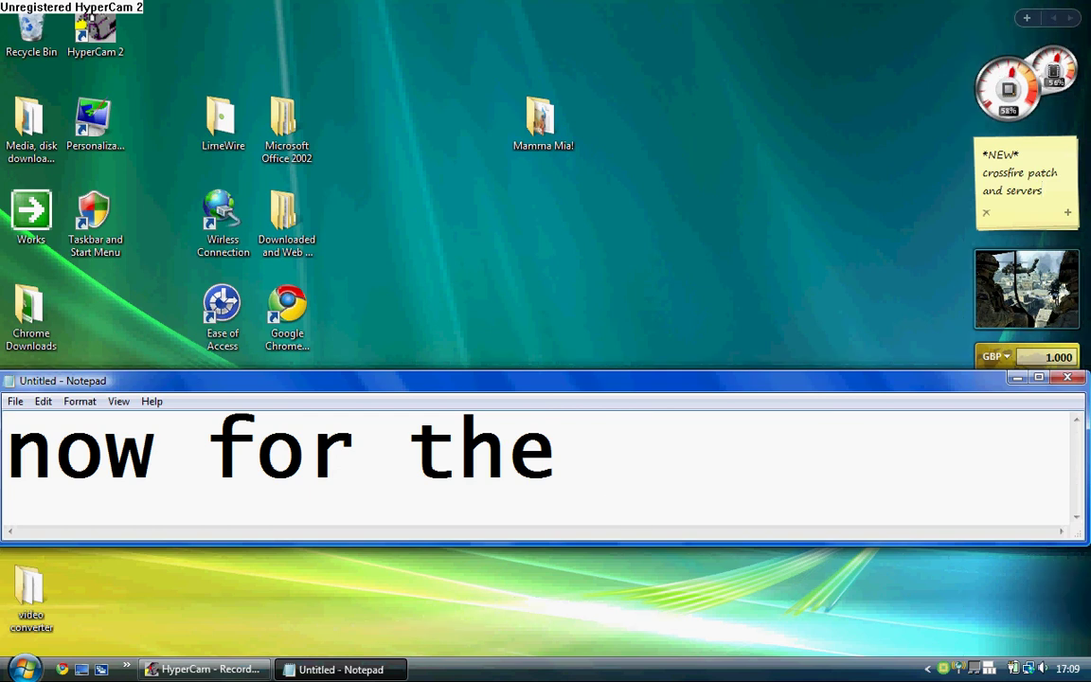
{"action": "type", "text": "demo"}
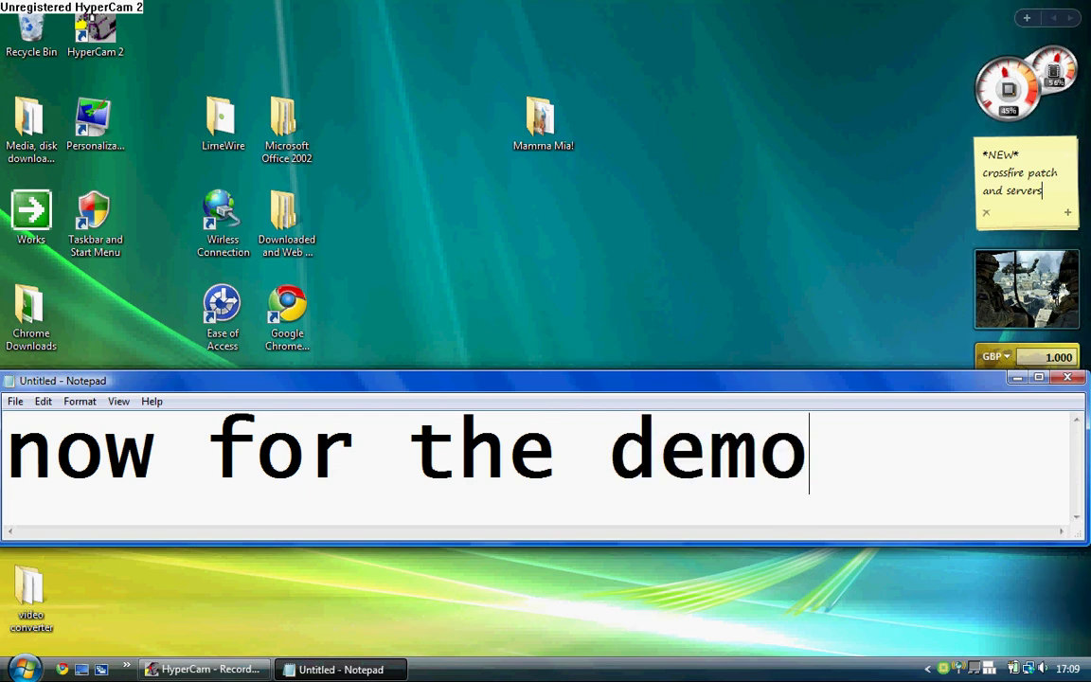
Step: Delete the demo message so the note is empty
{"action": "key", "text": "BackSpace"}
{"action": "key", "text": "BackSpace"}
{"action": "key", "text": "BackSpace"}
{"action": "key", "text": "BackSpace"}
{"action": "key", "text": "BackSpace"}
{"action": "key", "text": "BackSpace"}
{"action": "key", "text": "BackSpace"}
{"action": "key", "text": "BackSpace"}
{"action": "key", "text": "BackSpace"}
{"action": "key", "text": "BackSpace"}
{"action": "key", "text": "BackSpace"}
{"action": "key", "text": "BackSpace"}
{"action": "key", "text": "BackSpace"}
{"action": "key", "text": "BackSpace"}
{"action": "key", "text": "BackSpace"}
{"action": "key", "text": "BackSpace"}
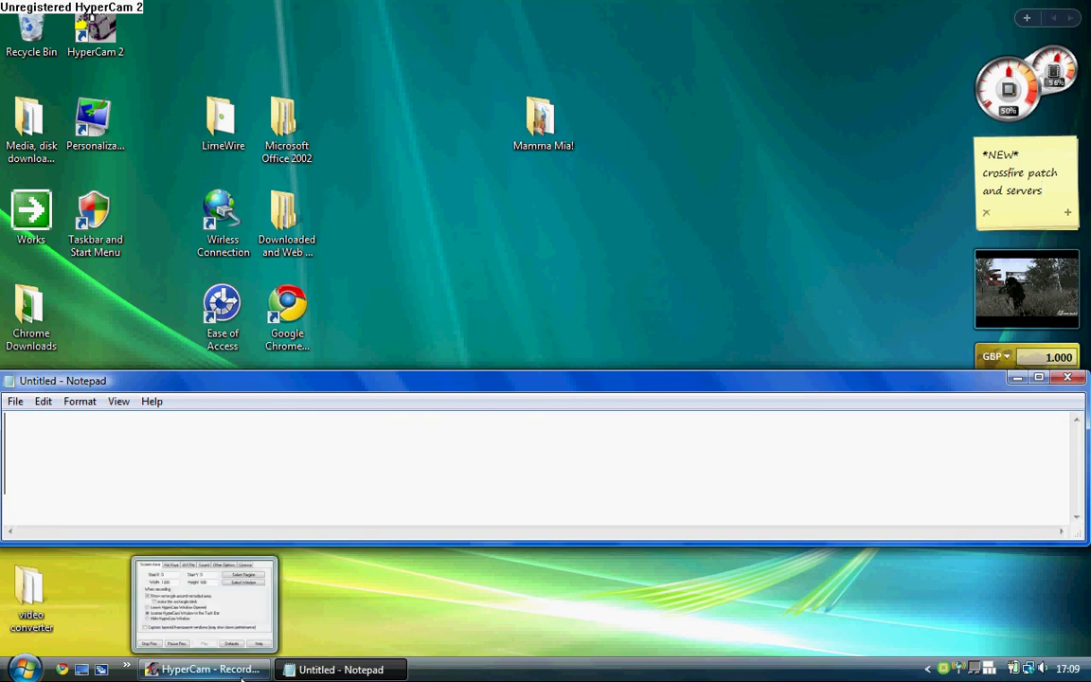
Step: Switch to HyperCam, show its AVI File settings and move the window clear of Notepad
{"action": "left_click", "coordinate": [242, 672]}
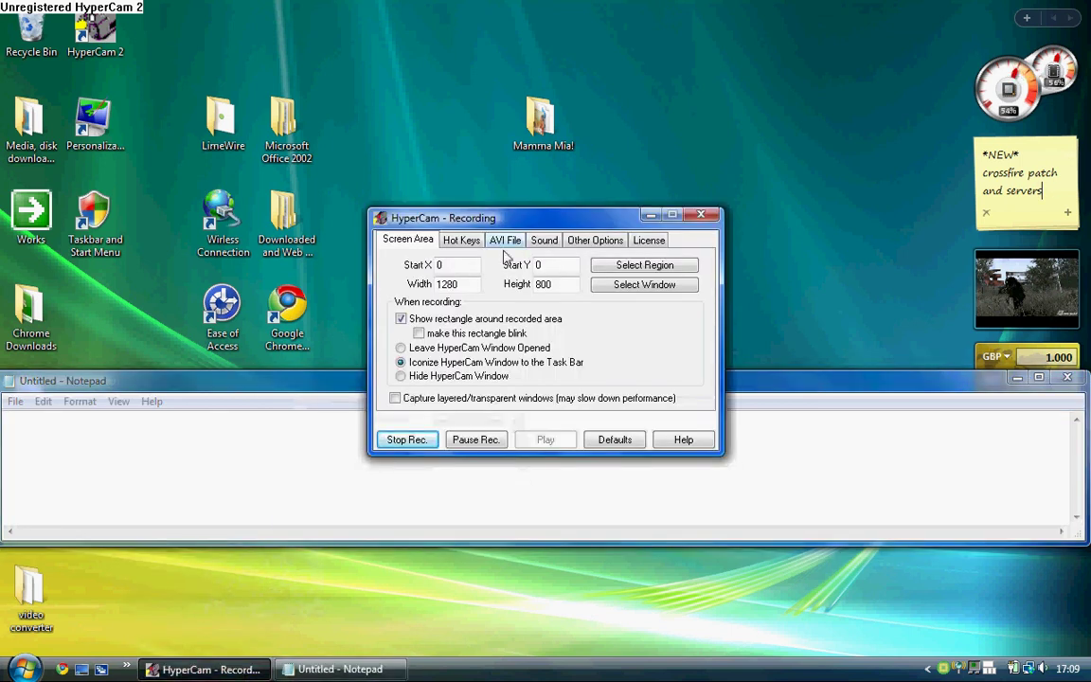
{"action": "left_click", "coordinate": [507, 241]}
{"action": "left_click_drag", "start_coordinate": [455, 218], "coordinate": [402, 84]}
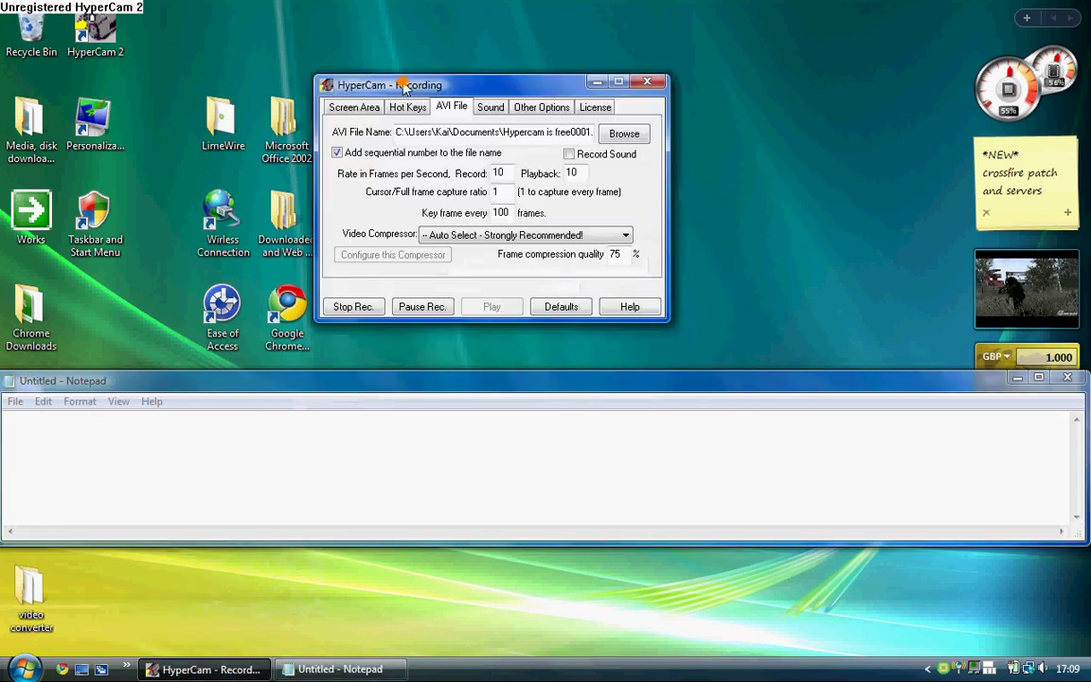
Step: Write "type in what you want to call your vid here" in the empty Notepad note
{"action": "left_click", "coordinate": [389, 443]}
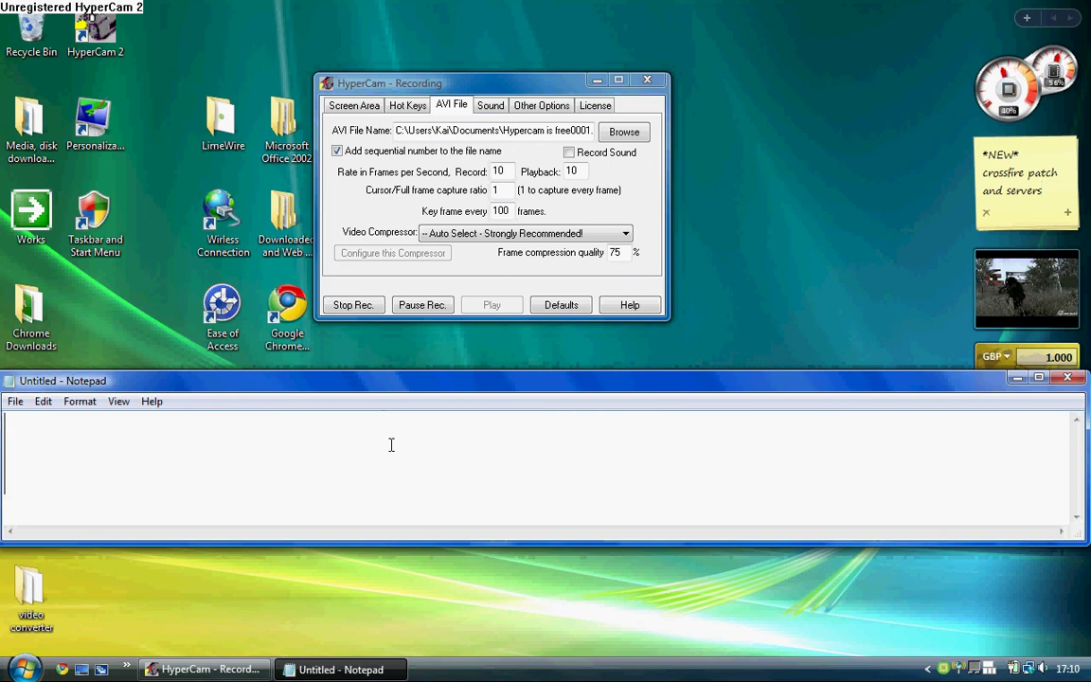
{"action": "type", "text": "type "}
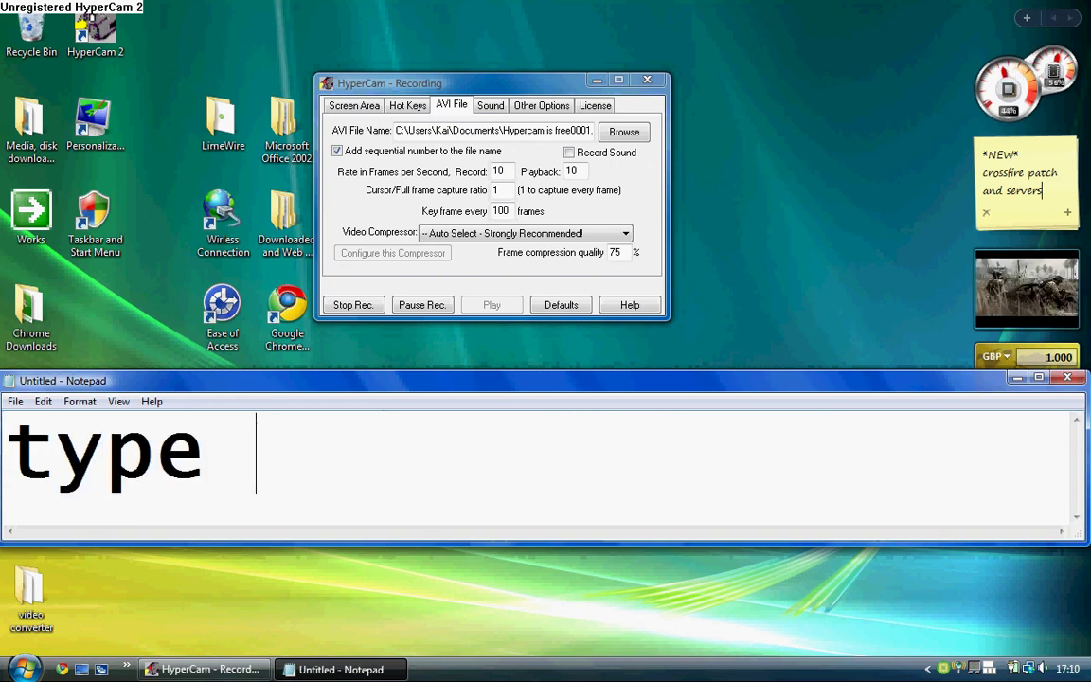
{"action": "type", "text": "in what "}
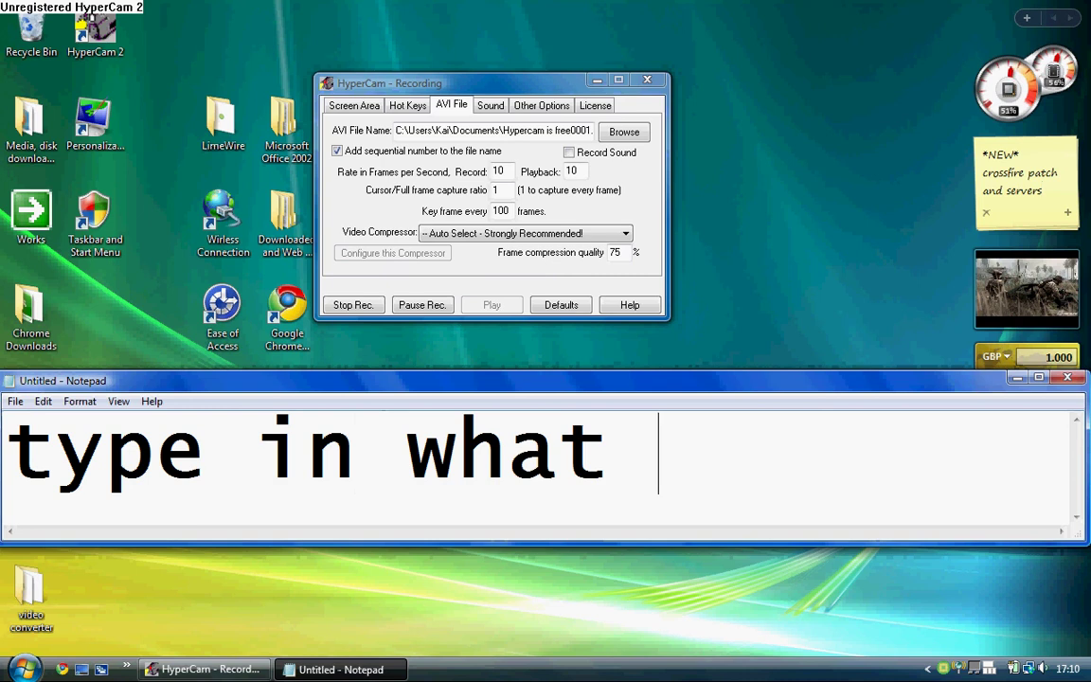
{"action": "type", "text": "you "}
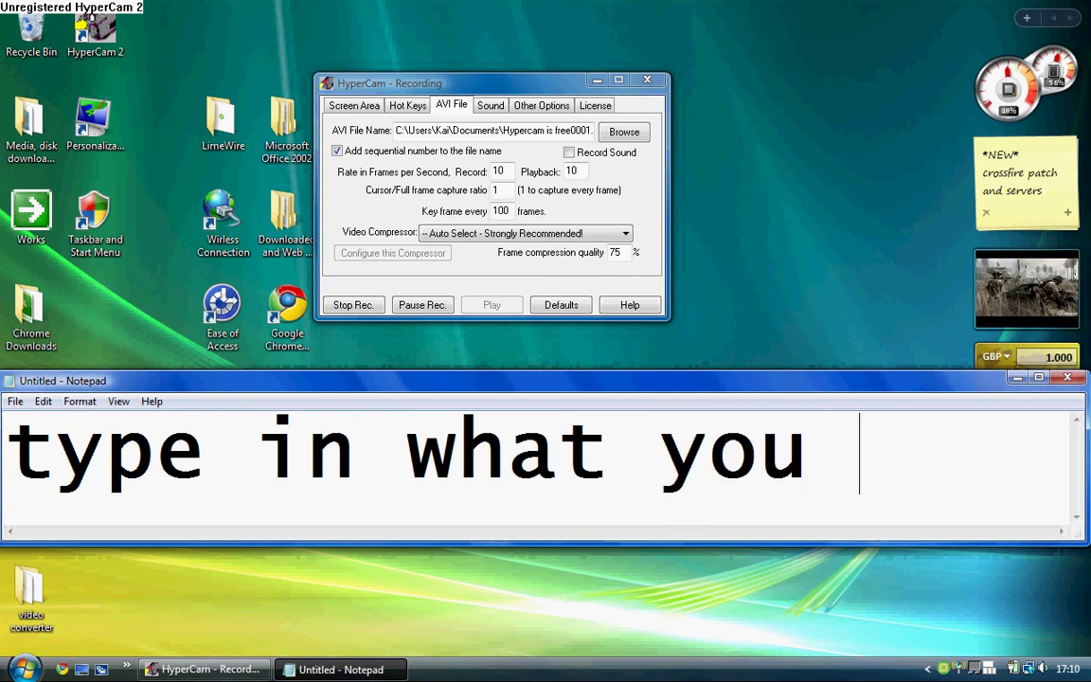
{"action": "type", "text": "want to "}
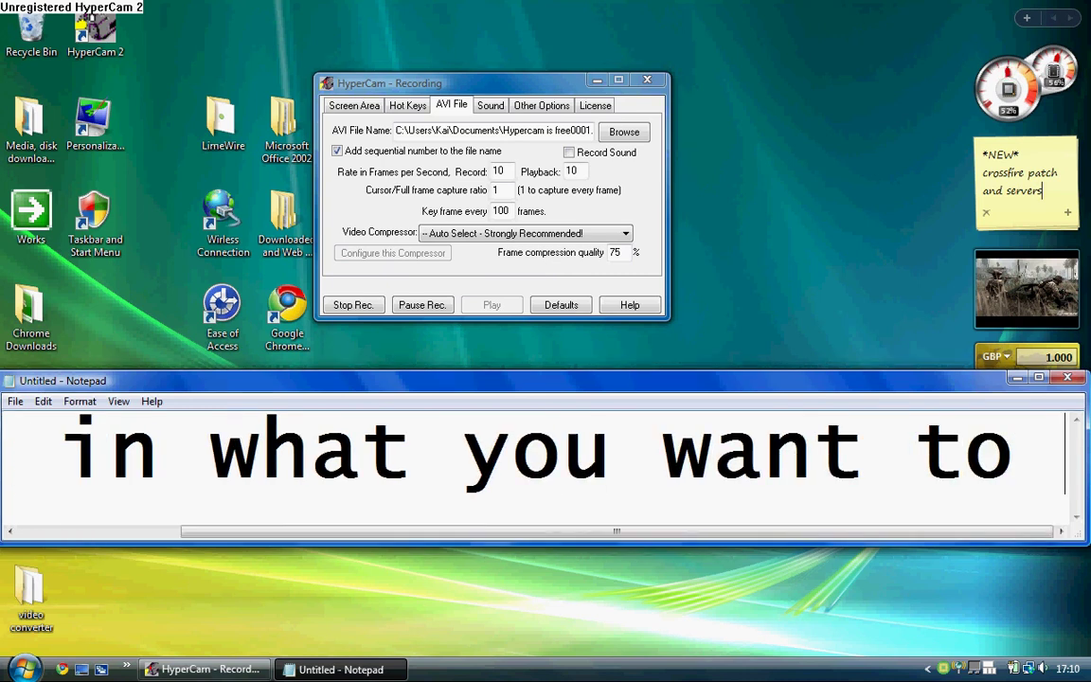
{"action": "type", "text": "call your vid"}
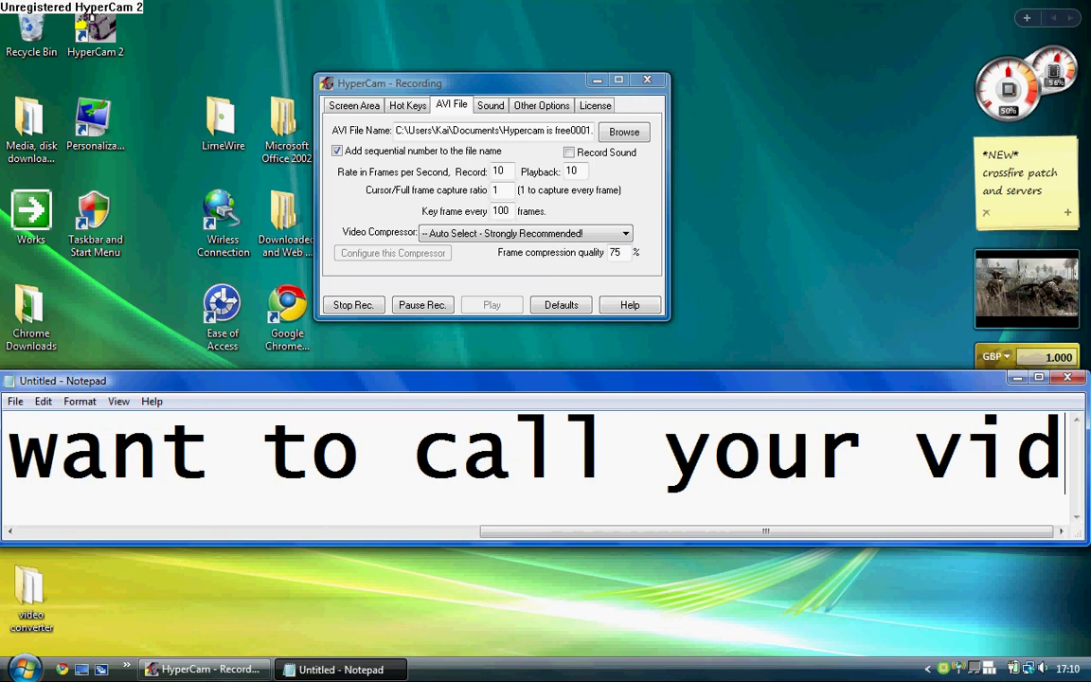
{"action": "type", "text": " here"}
Step: Bring HyperCam forward with Notepad minimized and point out the AVI File Name setting
{"action": "left_click", "coordinate": [337, 151]}
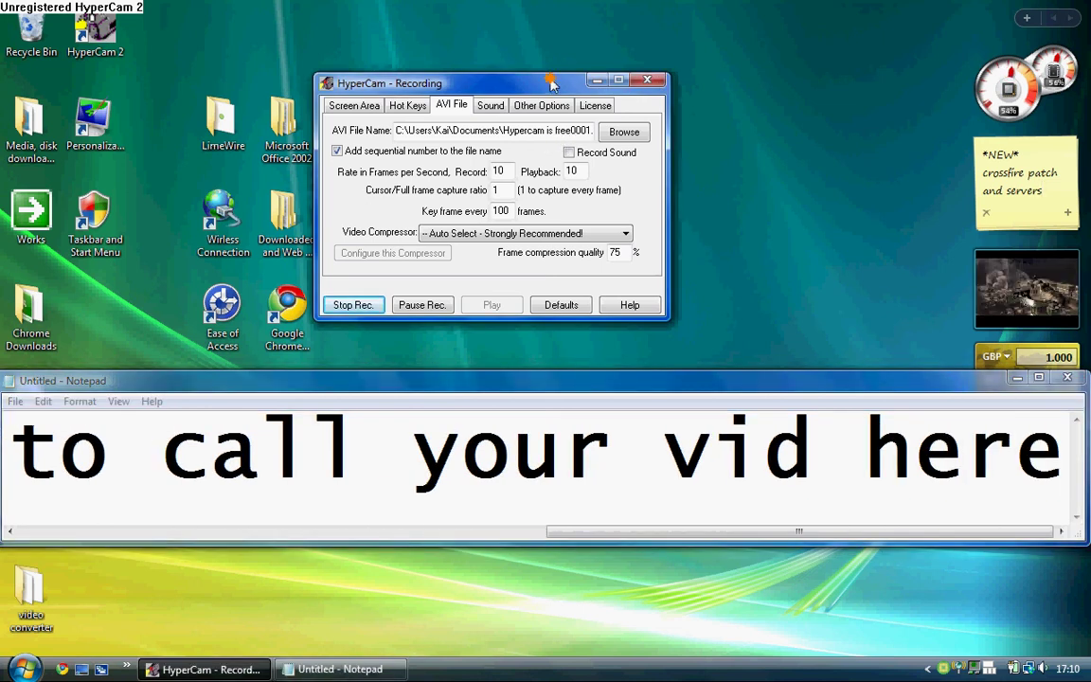
{"action": "left_click", "coordinate": [556, 131]}
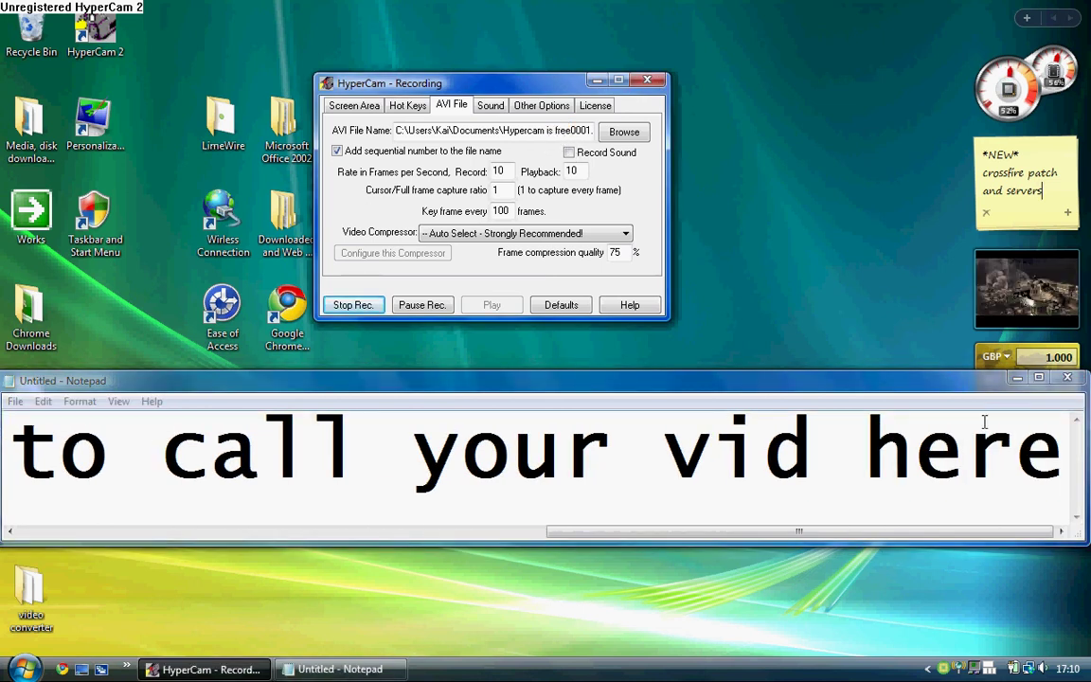
{"action": "key", "text": "super+d"}
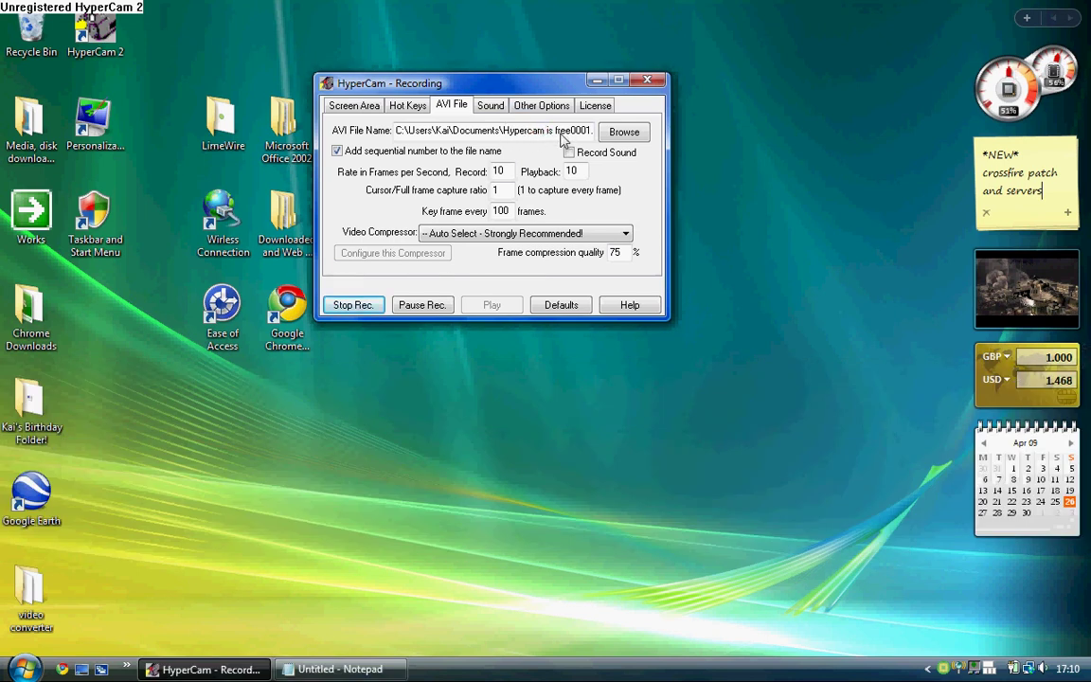
Step: Return to Notepad and replace the video-naming message with "then"
{"action": "left_click", "coordinate": [336, 668]}
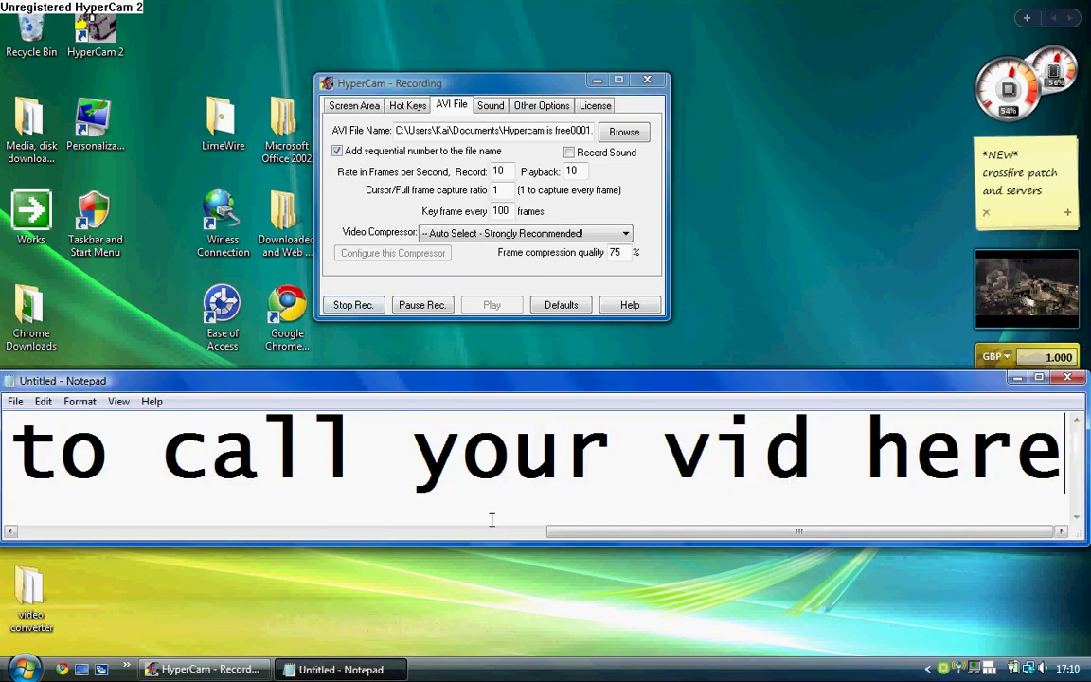
{"action": "key", "text": "BackSpace"}
{"action": "key", "text": "BackSpace"}
{"action": "key", "text": "BackSpace"}
{"action": "key", "text": "BackSpace"}
{"action": "key", "text": "BackSpace"}
{"action": "key", "text": "BackSpace"}
{"action": "key", "text": "BackSpace"}
{"action": "key", "text": "BackSpace"}
{"action": "key", "text": "BackSpace"}
{"action": "key", "text": "BackSpace"}
{"action": "key", "text": "BackSpace"}
{"action": "key", "text": "BackSpace"}
{"action": "key", "text": "BackSpace"}
{"action": "key", "text": "BackSpace"}
{"action": "key", "text": "BackSpace"}
{"action": "key", "text": "BackSpace"}
{"action": "key", "text": "BackSpace"}
{"action": "key", "text": "BackSpace"}
{"action": "key", "text": "BackSpace"}
{"action": "key", "text": "BackSpace"}
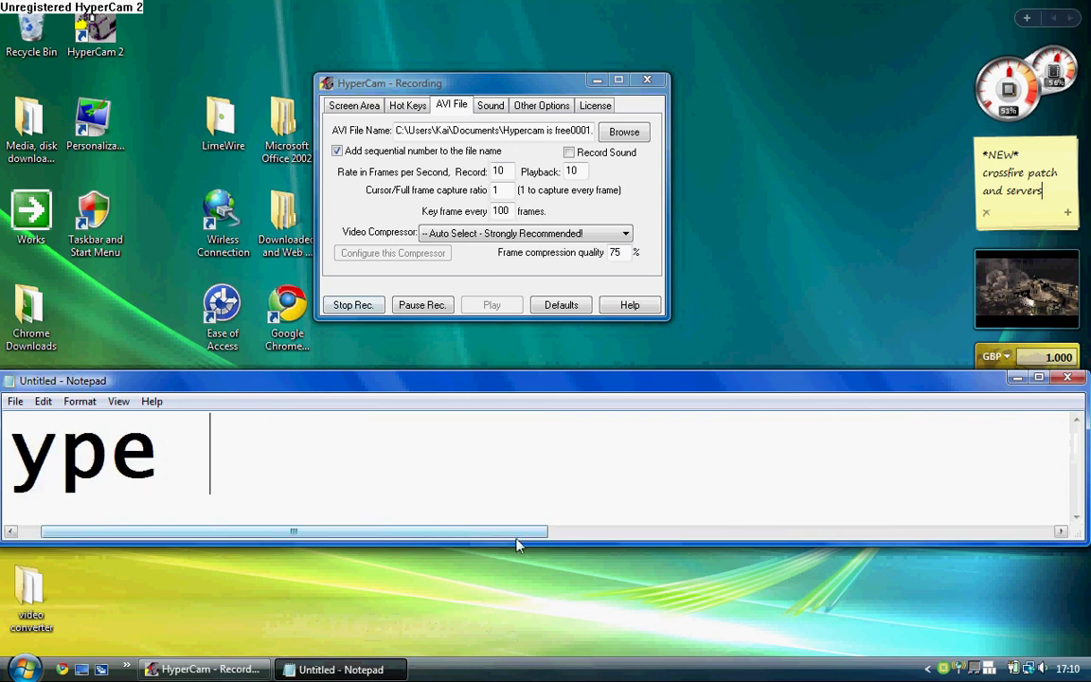
{"action": "type", "text": "then "}
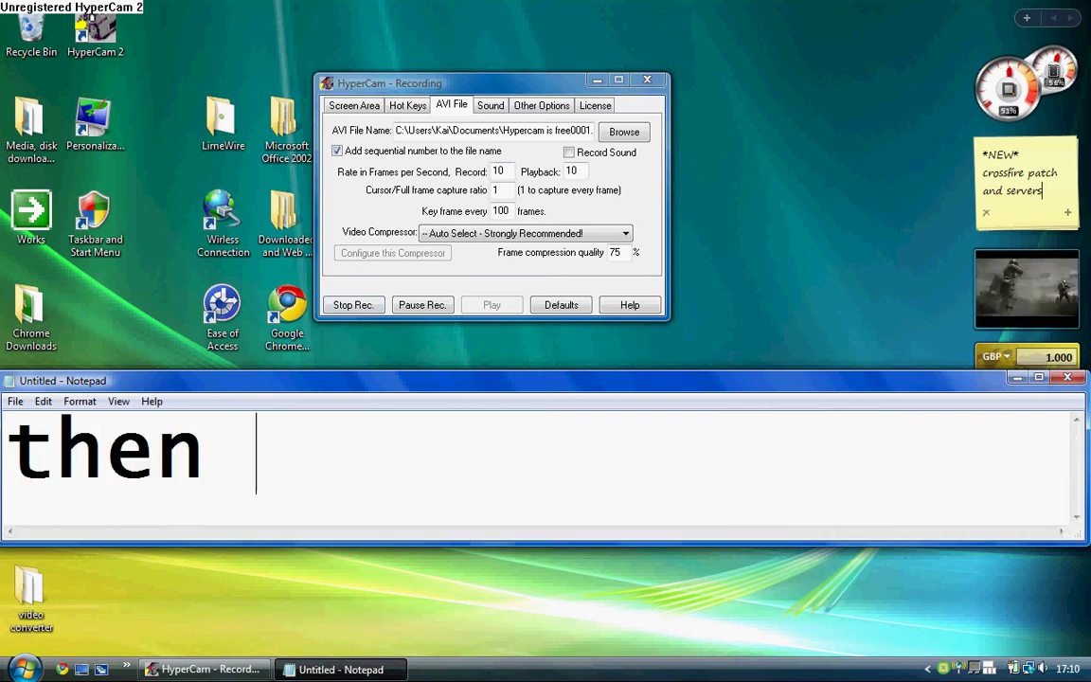
{"action": "type", "text": "type"}
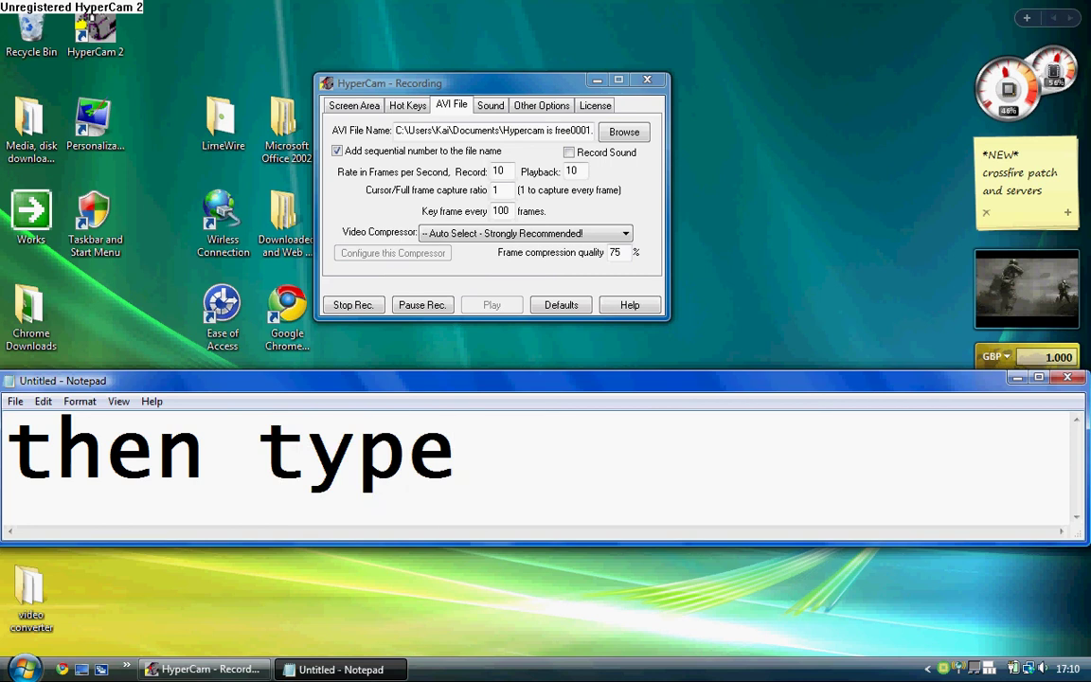
{"action": "key", "text": "BackSpace"}
{"action": "key", "text": "BackSpace"}
{"action": "key", "text": "BackSpace"}
{"action": "key", "text": "BackSpace"}
{"action": "type", "text": "no"}
{"action": "key", "text": "BackSpace"}
{"action": "key", "text": "BackSpace"}
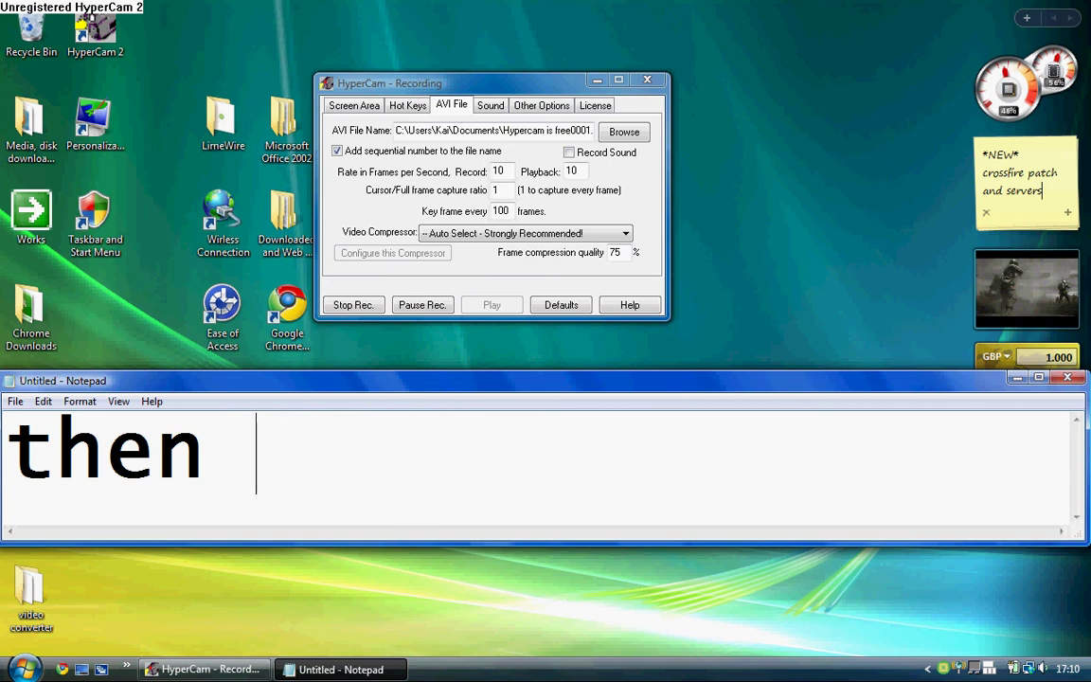
{"action": "type", "text": "LO"}
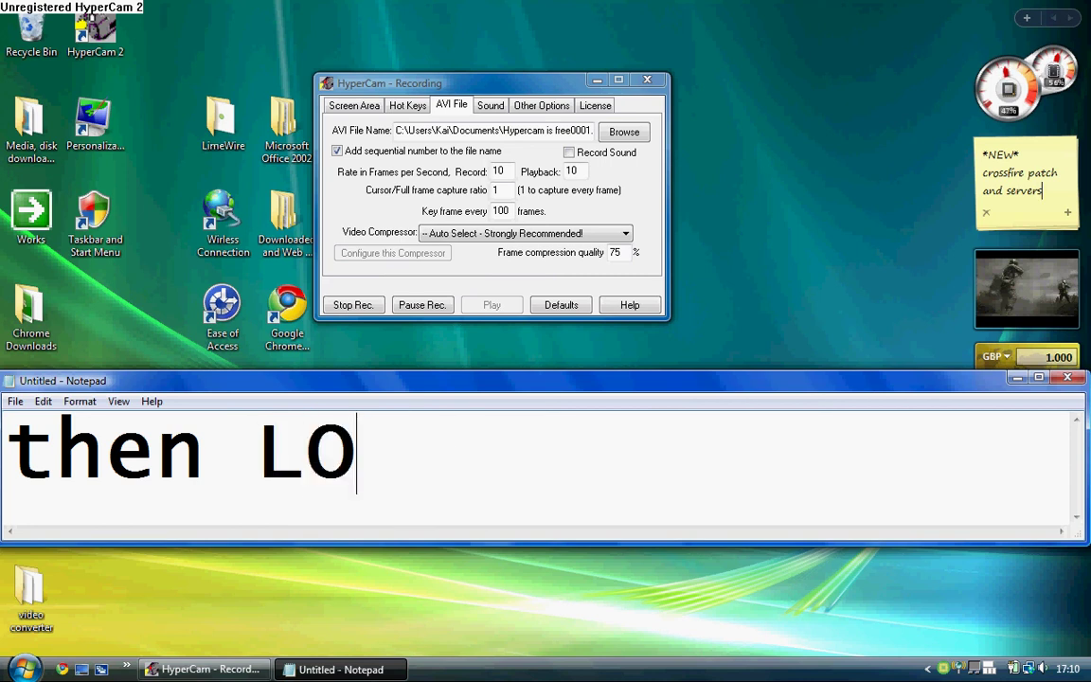
{"action": "type", "text": "L"}
{"action": "key", "text": "BackSpace"}
{"action": "key", "text": "BackSpace"}
{"action": "key", "text": "BackSpace"}
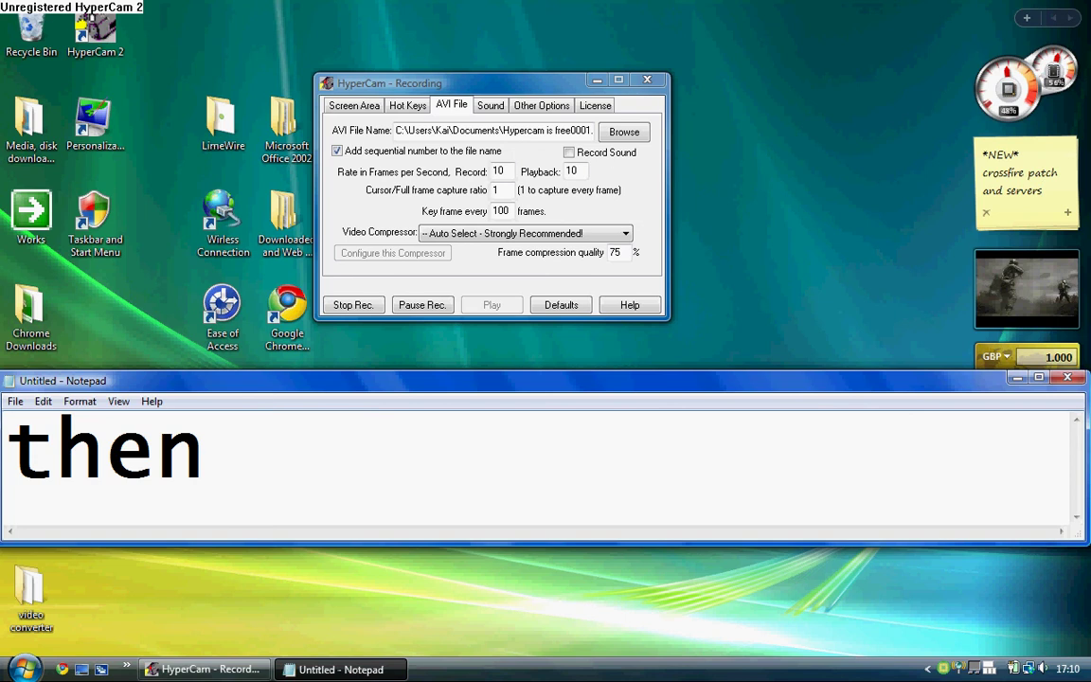
Step: Complete the Notepad message as "then press record", point out HyperCam's recording control, and clear the note
{"action": "type", "text": "press record"}
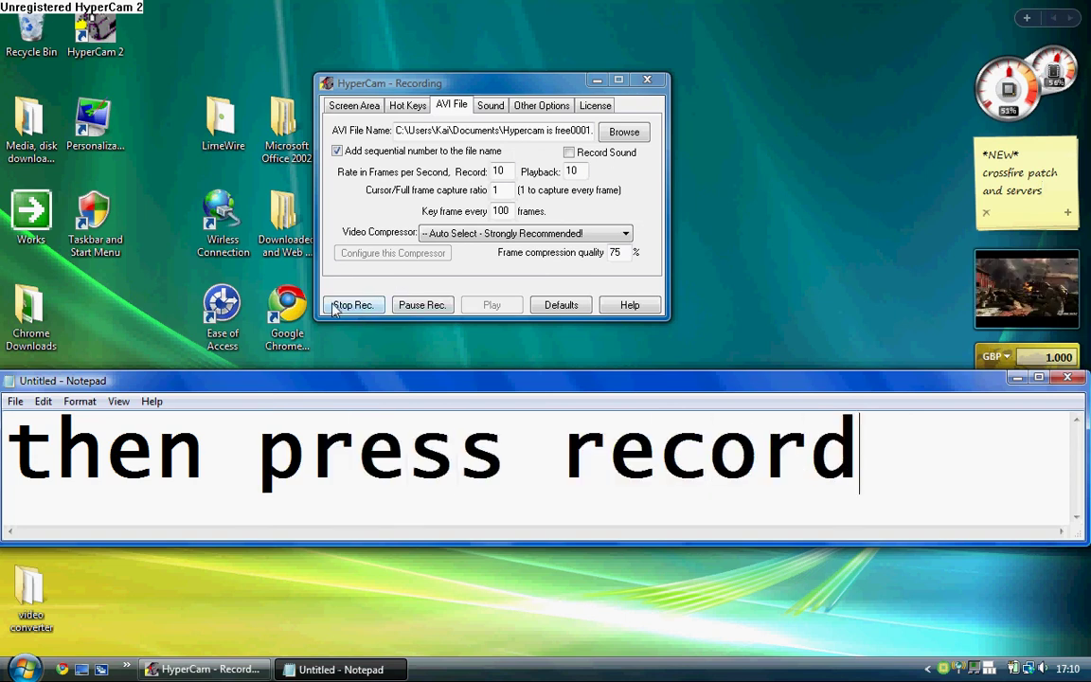
{"action": "key", "text": "BackSpace"}
{"action": "key", "text": "BackSpace"}
{"action": "key", "text": "BackSpace"}
{"action": "key", "text": "BackSpace"}
{"action": "key", "text": "BackSpace"}
{"action": "key", "text": "BackSpace"}
{"action": "key", "text": "BackSpace"}
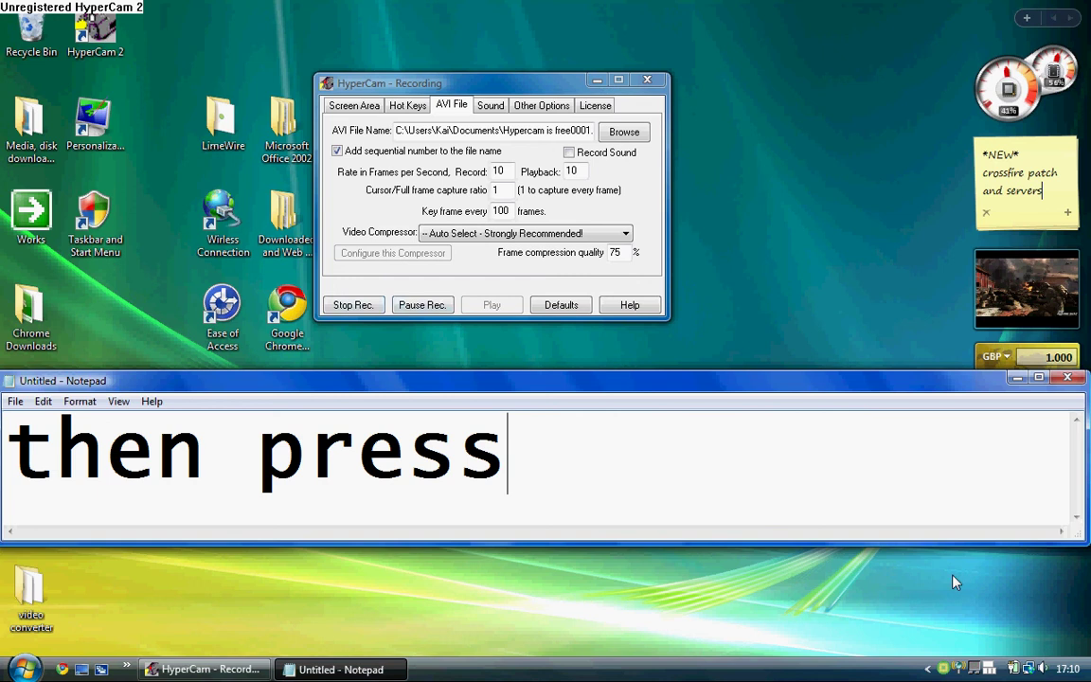
{"action": "key", "text": "BackSpace"}
{"action": "key", "text": "BackSpace"}
{"action": "key", "text": "BackSpace"}
{"action": "key", "text": "BackSpace"}
{"action": "key", "text": "BackSpace"}
{"action": "key", "text": "BackSpace"}
{"action": "key", "text": "BackSpace"}
{"action": "key", "text": "BackSpace"}
{"action": "key", "text": "BackSpace"}
{"action": "key", "text": "BackSpace"}
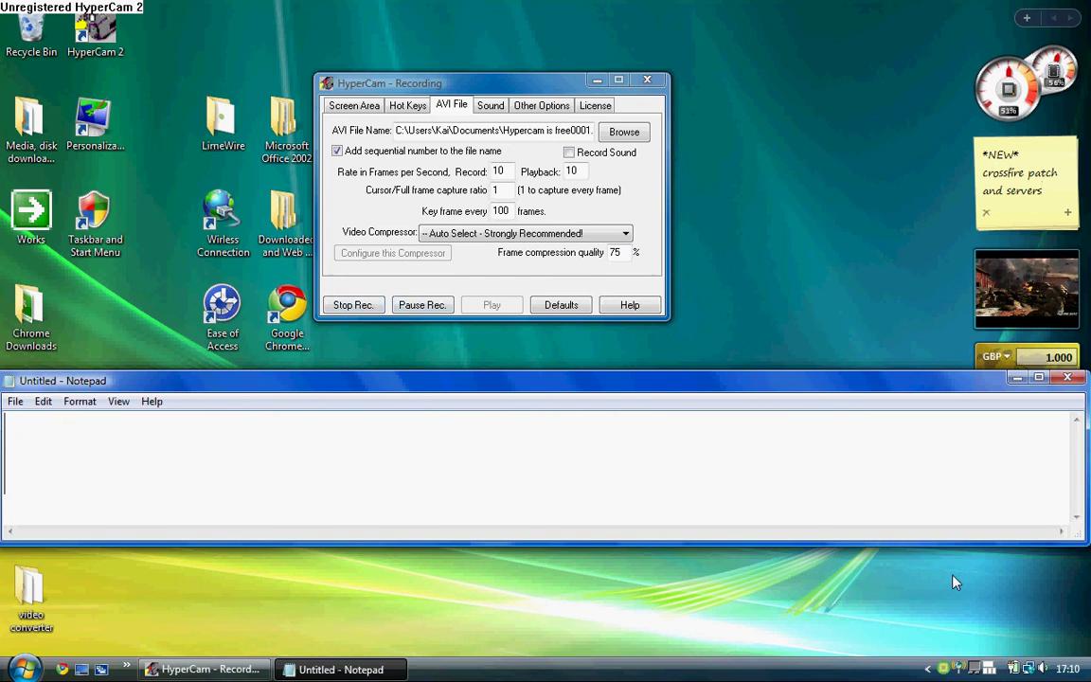
Step: Write "and record your vid!" in the empty Notepad note
{"action": "type", "text": "and pl"}
{"action": "key", "text": "BackSpace"}
{"action": "key", "text": "BackSpace"}
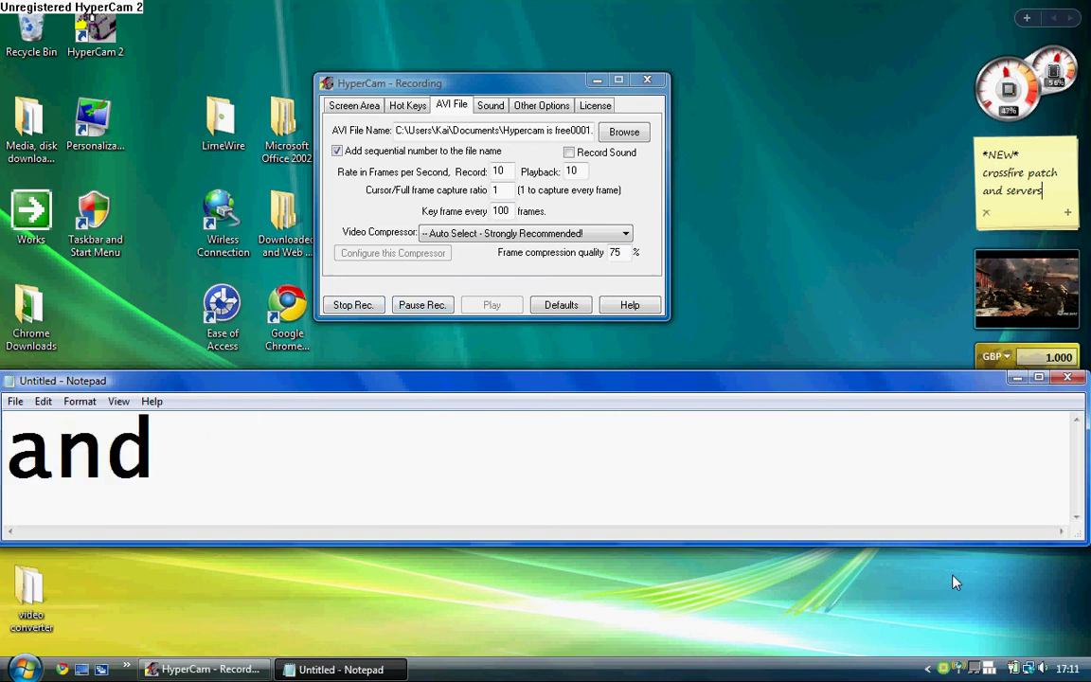
{"action": "type", "text": "record"}
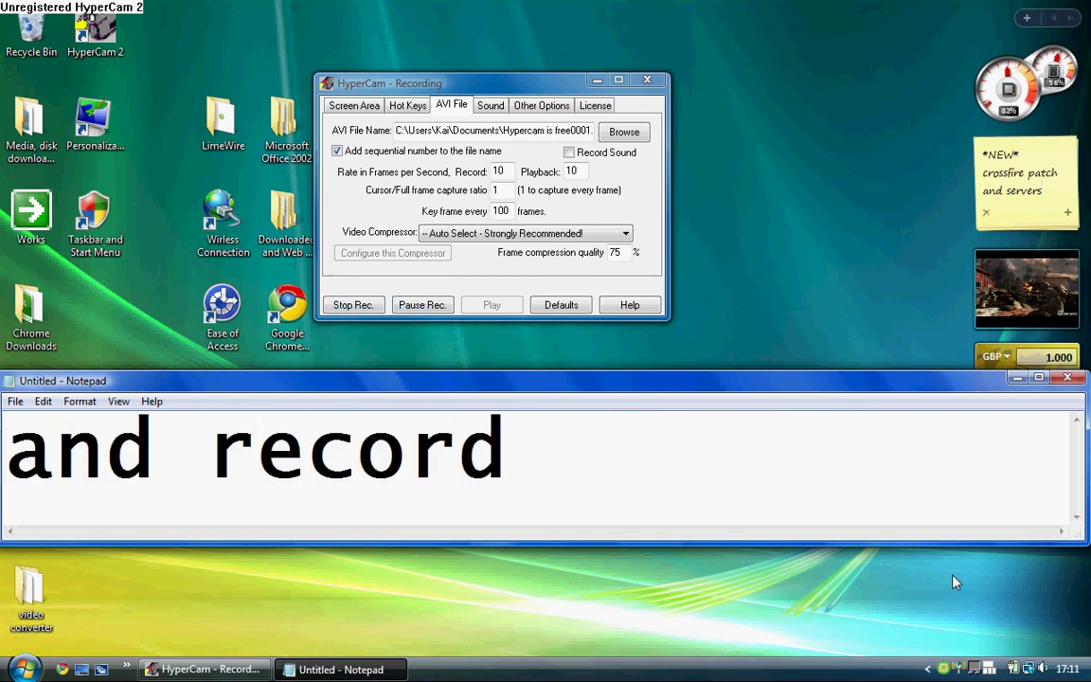
{"action": "type", "text": " your vid!"}
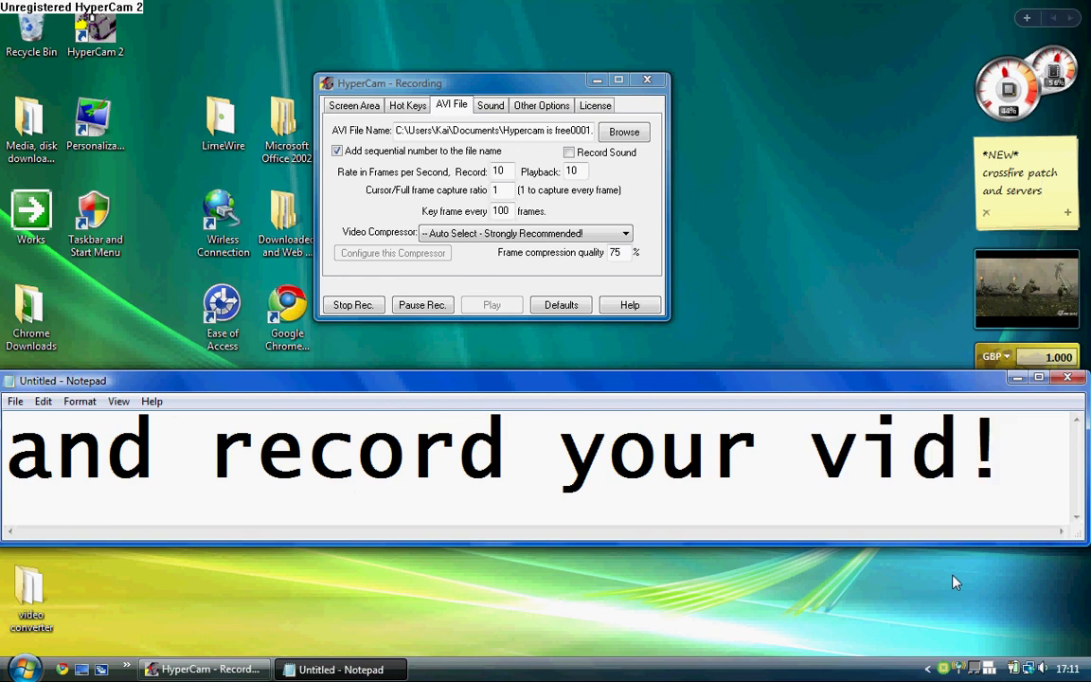
Step: Replace the message about recording the video with "thankyou for watching"
{"action": "key", "text": "BackSpace"}
{"action": "key", "text": "BackSpace"}
{"action": "key", "text": "BackSpace"}
{"action": "key", "text": "BackSpace"}
{"action": "key", "text": "BackSpace"}
{"action": "key", "text": "BackSpace"}
{"action": "key", "text": "BackSpace"}
{"action": "key", "text": "BackSpace"}
{"action": "key", "text": "BackSpace"}
{"action": "key", "text": "BackSpace"}
{"action": "key", "text": "BackSpace"}
{"action": "key", "text": "BackSpace"}
{"action": "key", "text": "BackSpace"}
{"action": "key", "text": "BackSpace"}
{"action": "key", "text": "BackSpace"}
{"action": "key", "text": "BackSpace"}
{"action": "key", "text": "BackSpace"}
{"action": "key", "text": "BackSpace"}
{"action": "key", "text": "BackSpace"}
{"action": "key", "text": "BackSpace"}
{"action": "type", "text": "thank"}
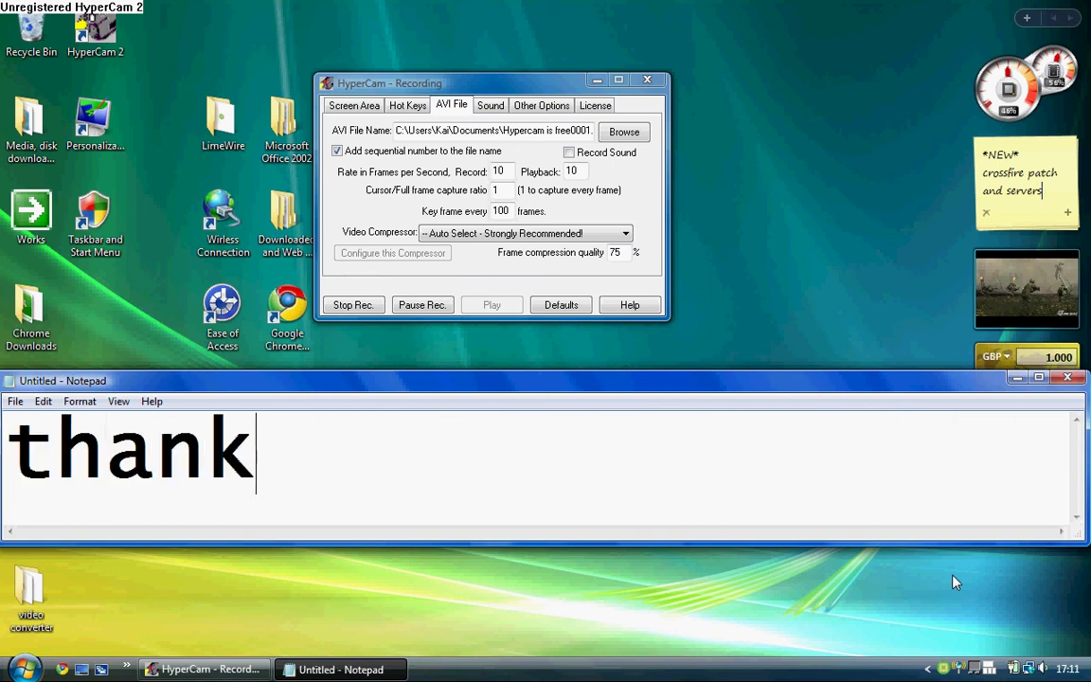
{"action": "type", "text": "you for wat"}
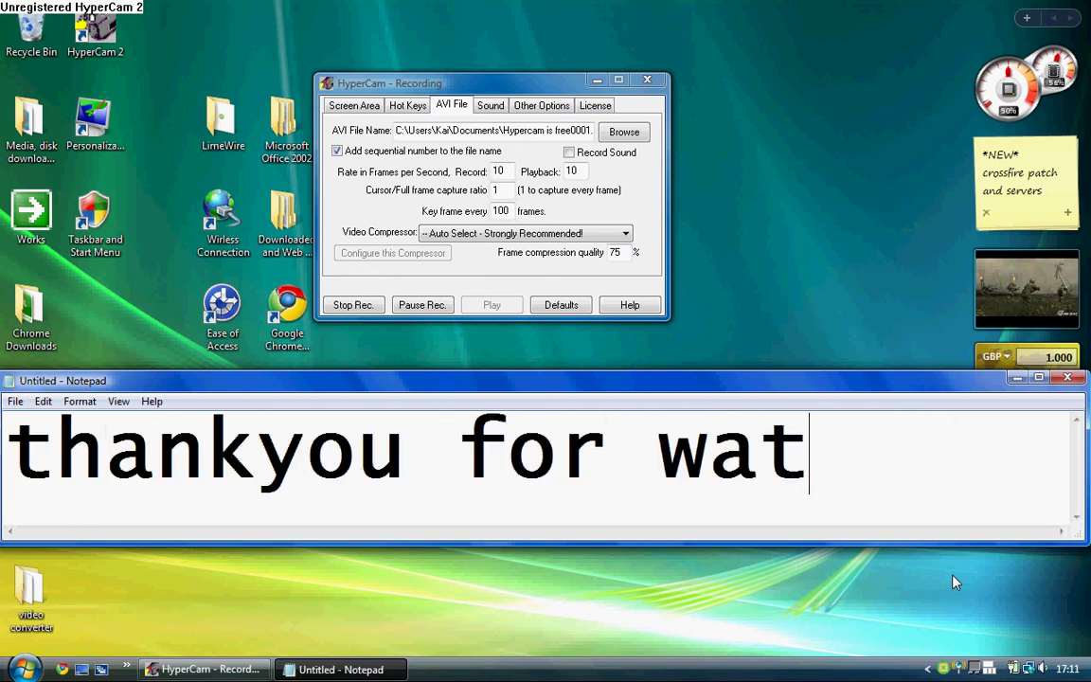
{"action": "type", "text": "ching"}
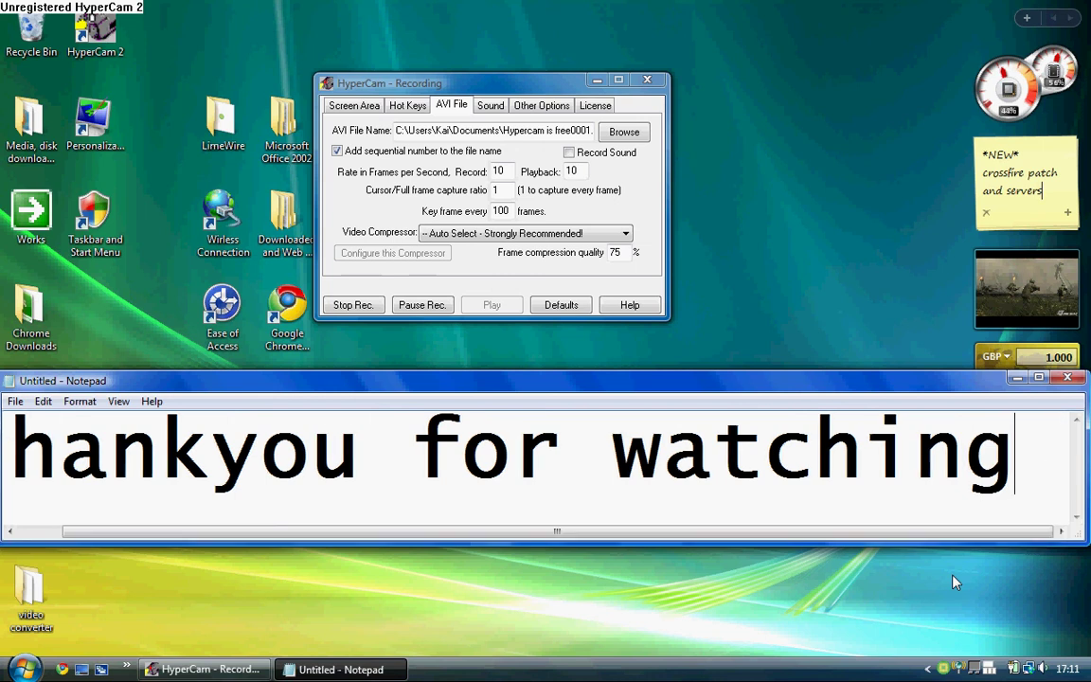
Step: Clear the thank-you message from the note and close Notepad
{"action": "key", "text": "BackSpace"}
{"action": "key", "text": "BackSpace"}
{"action": "key", "text": "BackSpace"}
{"action": "key", "text": "BackSpace"}
{"action": "key", "text": "BackSpace"}
{"action": "key", "text": "BackSpace"}
{"action": "key", "text": "BackSpace"}
{"action": "key", "text": "BackSpace"}
{"action": "key", "text": "BackSpace"}
{"action": "key", "text": "BackSpace"}
{"action": "key", "text": "BackSpace"}
{"action": "key", "text": "BackSpace"}
{"action": "key", "text": "BackSpace"}
{"action": "key", "text": "BackSpace"}
{"action": "key", "text": "BackSpace"}
{"action": "key", "text": "BackSpace"}
{"action": "key", "text": "BackSpace"}
{"action": "key", "text": "BackSpace"}
{"action": "key", "text": "BackSpace"}
{"action": "key", "text": "BackSpace"}
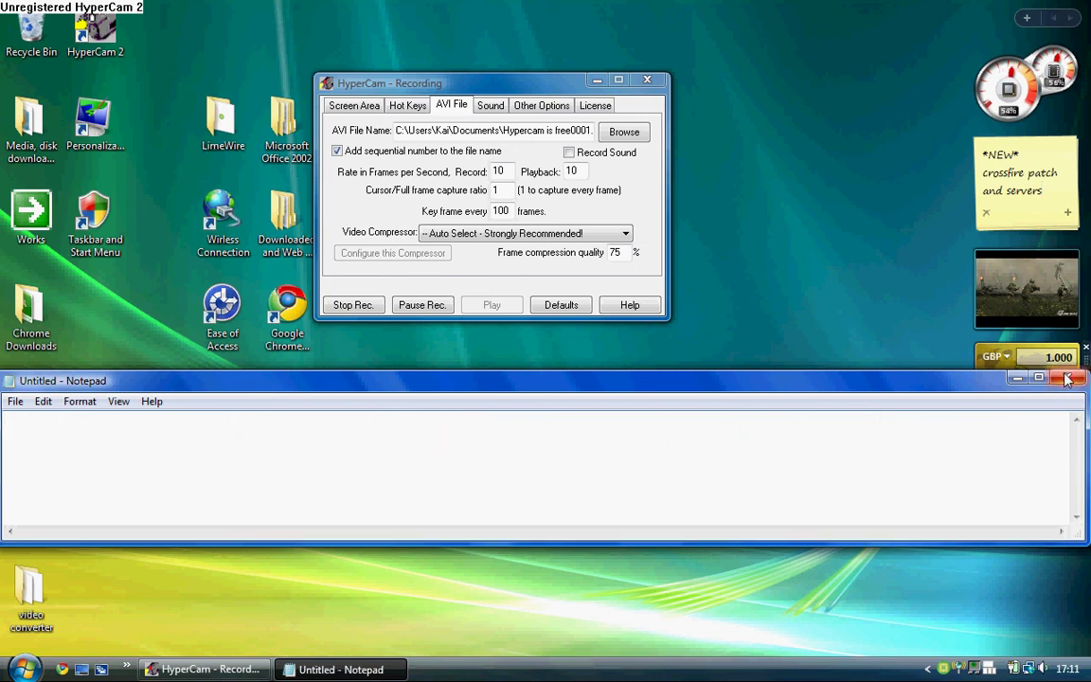
{"action": "left_click", "coordinate": [1066, 379]}
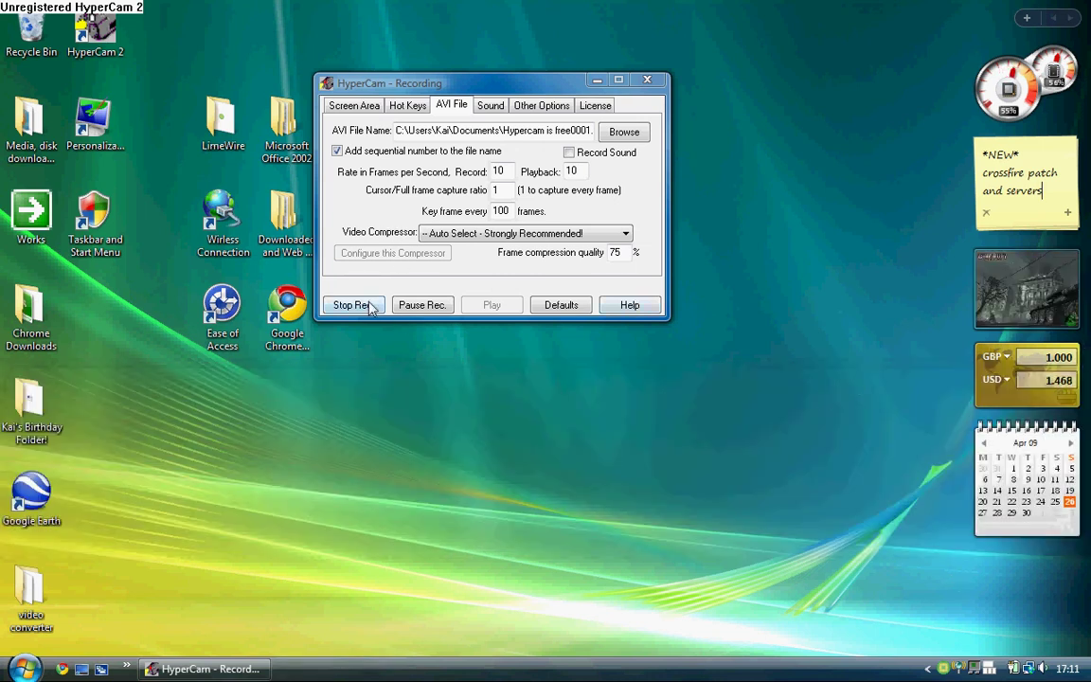